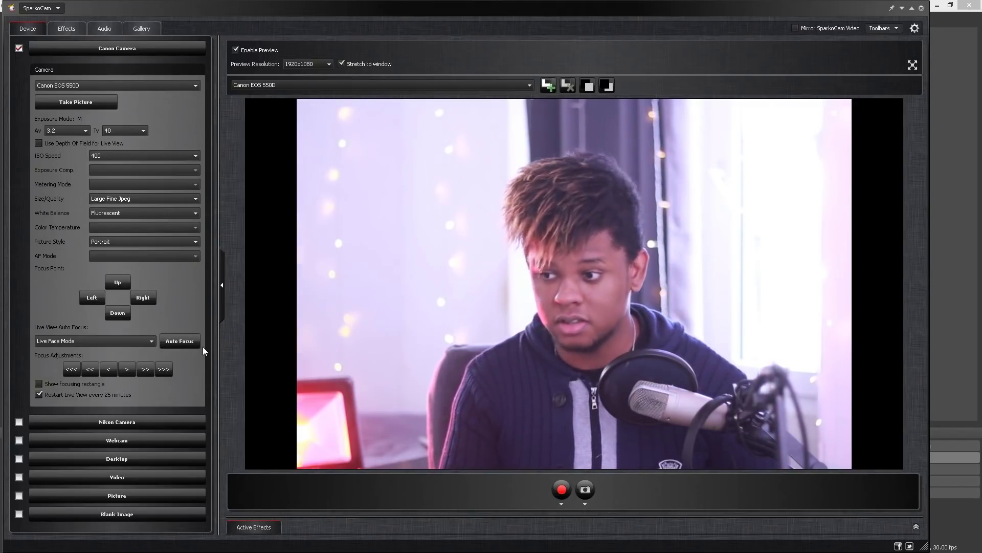
- Turn on GeForce Experience Instant Replay and start a screen recording
{"action": "key", "text": "alt+z"}
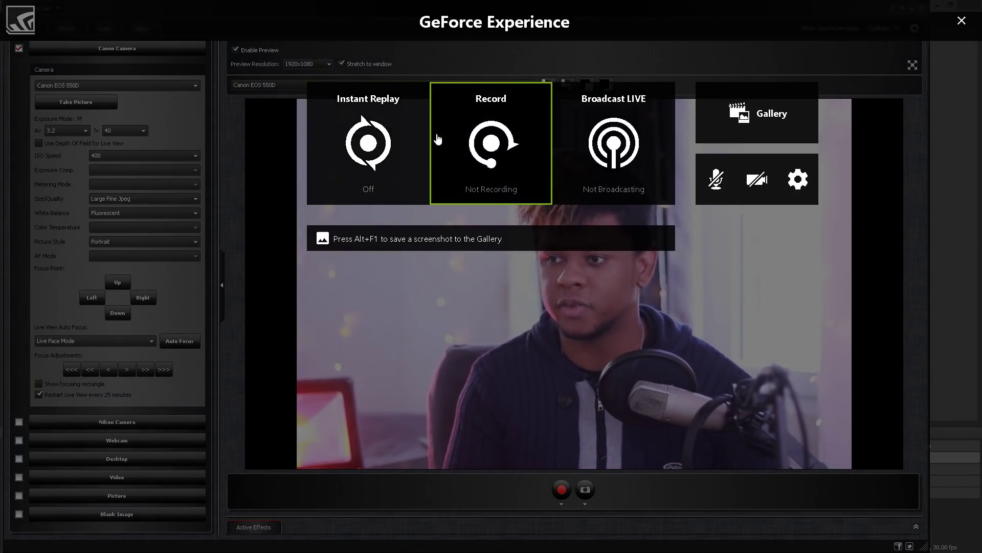
{"action": "key", "text": "alt+shift+F10"}
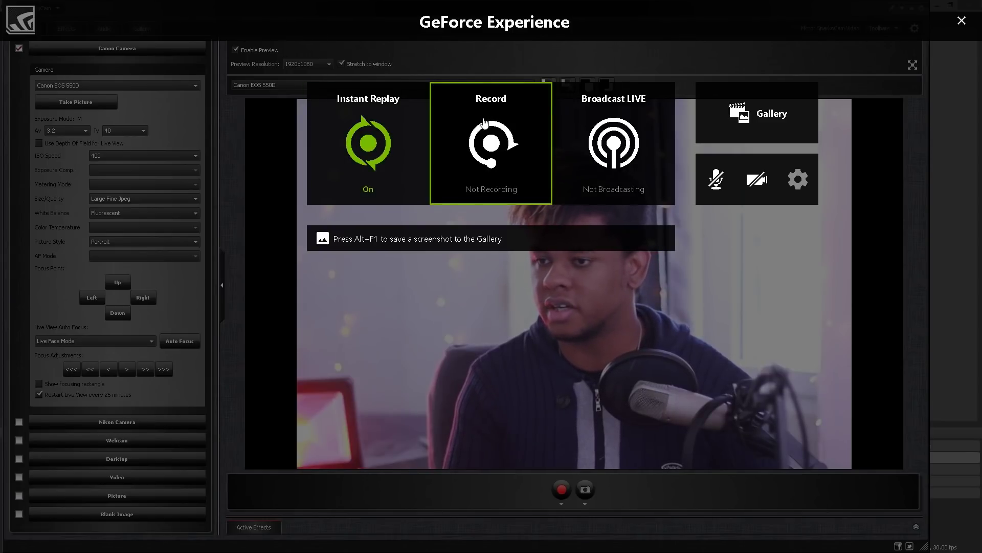
{"action": "left_click", "coordinate": [489, 145]}
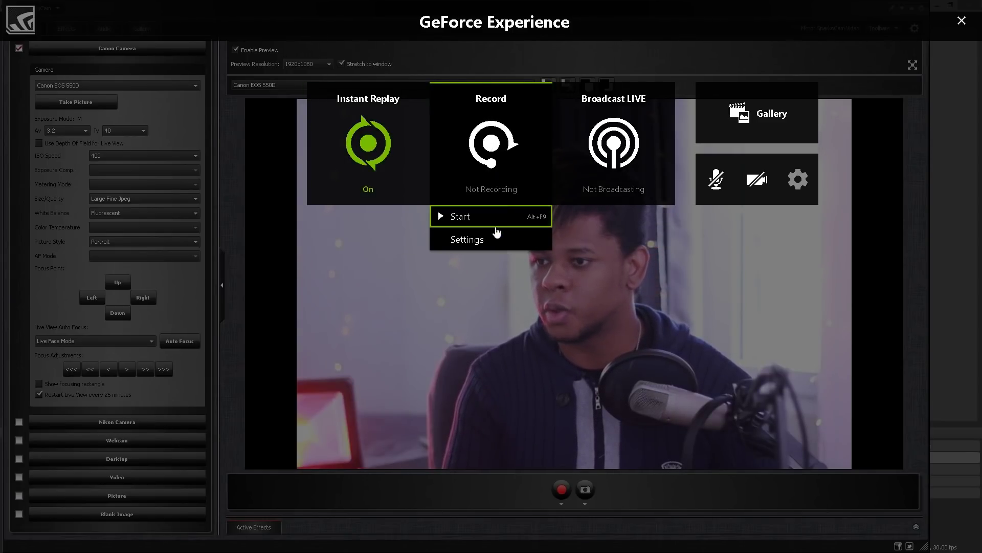
{"action": "left_click", "coordinate": [474, 224]}
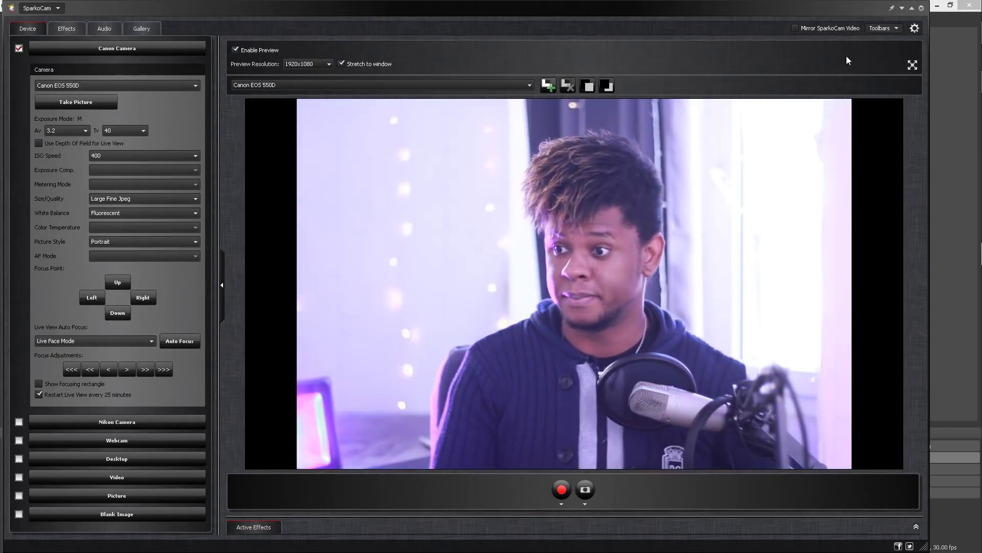
{"action": "mouse_move", "coordinate": [980, 255]}
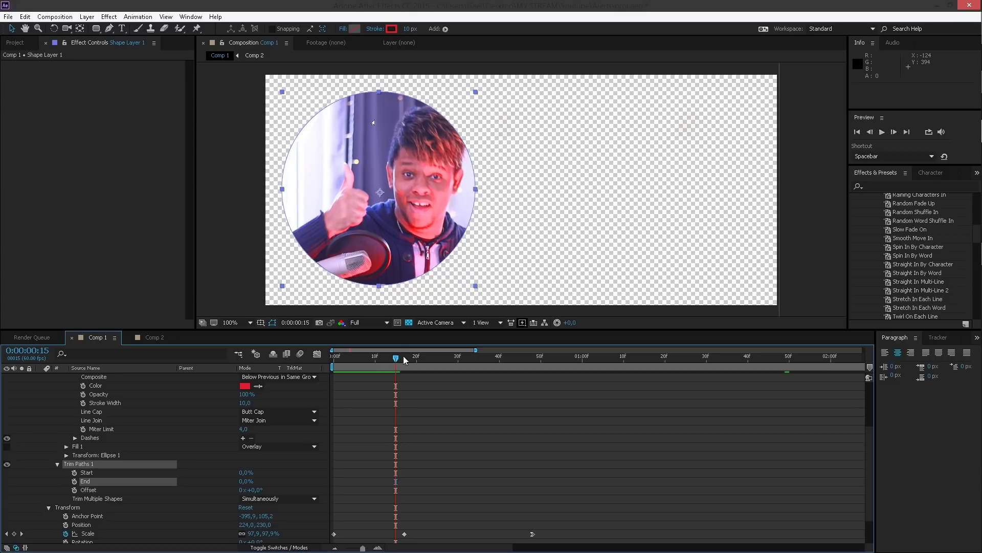
- Rewind and preview the SUBSCRIBER alert animation with its speed graph shown
{"action": "left_click_drag", "start_coordinate": [398, 362], "coordinate": [476, 369]}
{"action": "key", "text": "space"}
{"action": "key", "text": "shift+F3"}
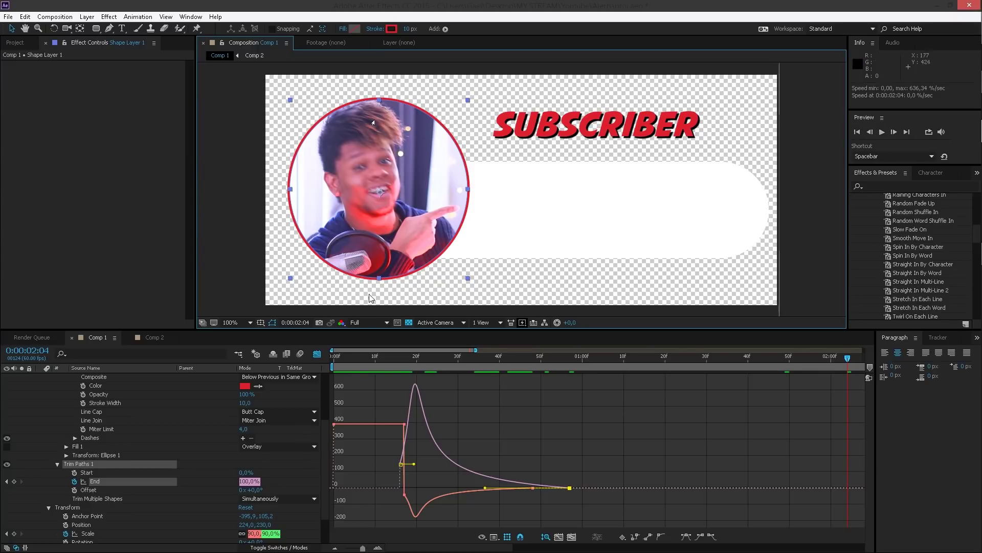
- Scrub through the webcam footage in Comp 2, then return to Comp 1
{"action": "left_click", "coordinate": [149, 337]}
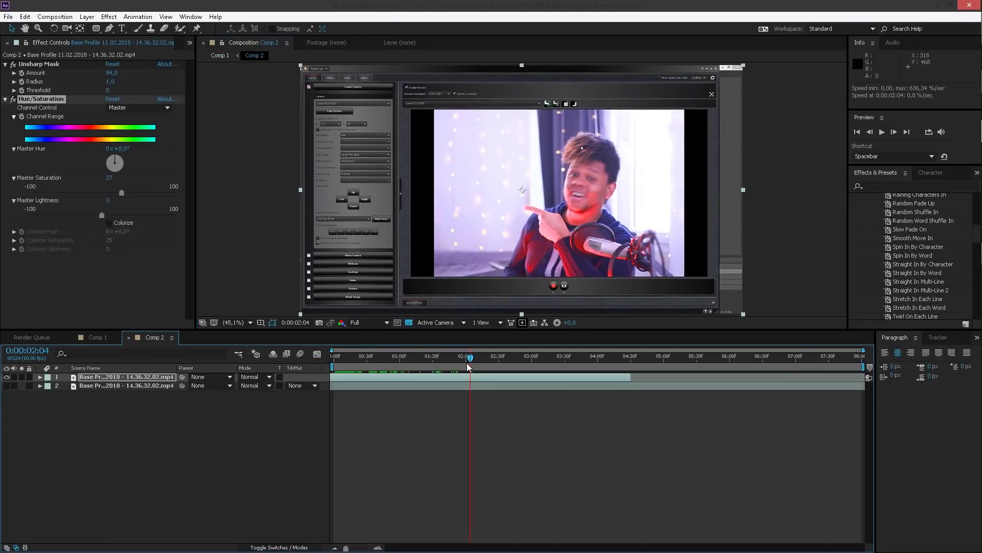
{"action": "left_click_drag", "start_coordinate": [470, 358], "coordinate": [407, 358]}
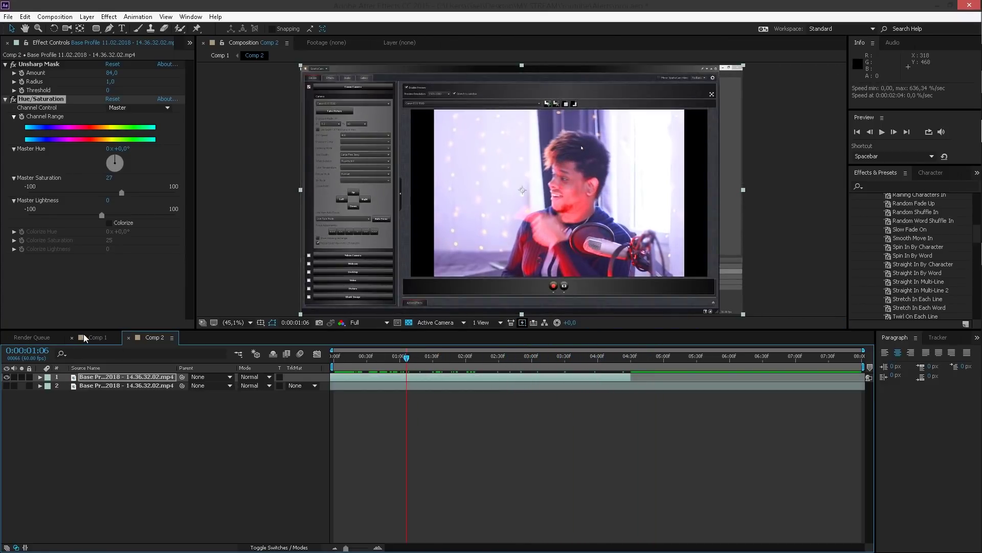
{"action": "left_click", "coordinate": [97, 337]}
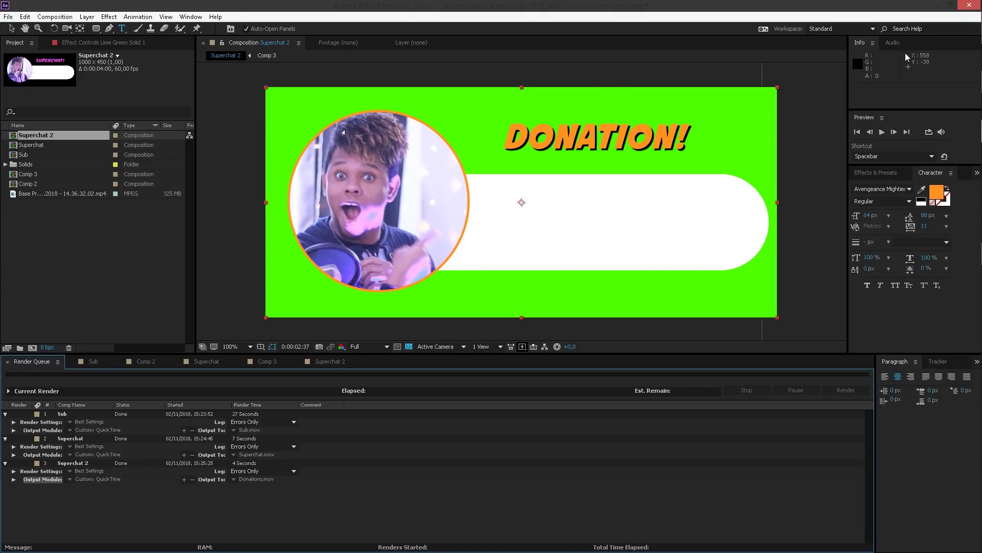
- Render the Sub, Superchat and Superchat 2 compositions to QuickTime movies
{"action": "mouse_move", "coordinate": [975, 55]}
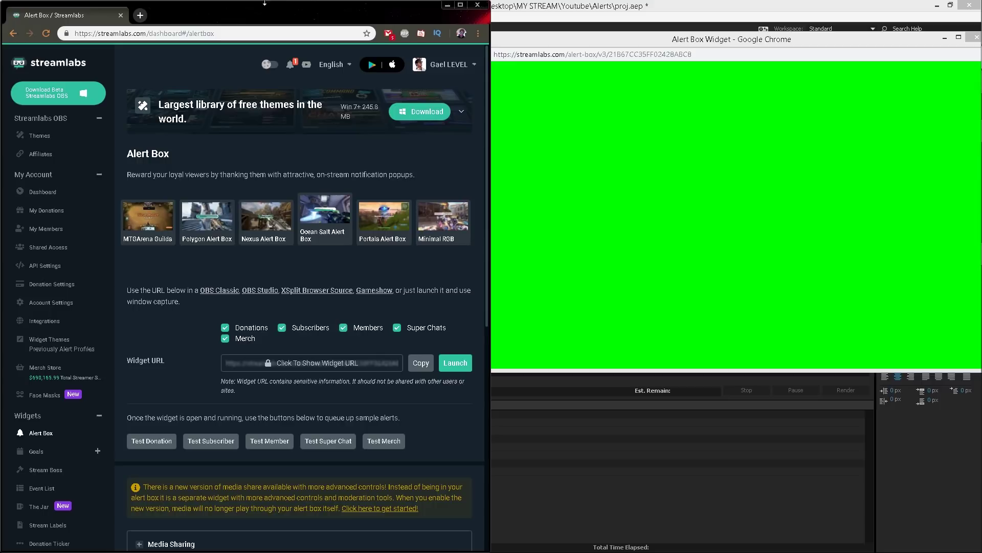
- Search 'mp4 to webm', open online-convert.com and upload the three alert .mov files
{"action": "left_click", "coordinate": [463, 6]}
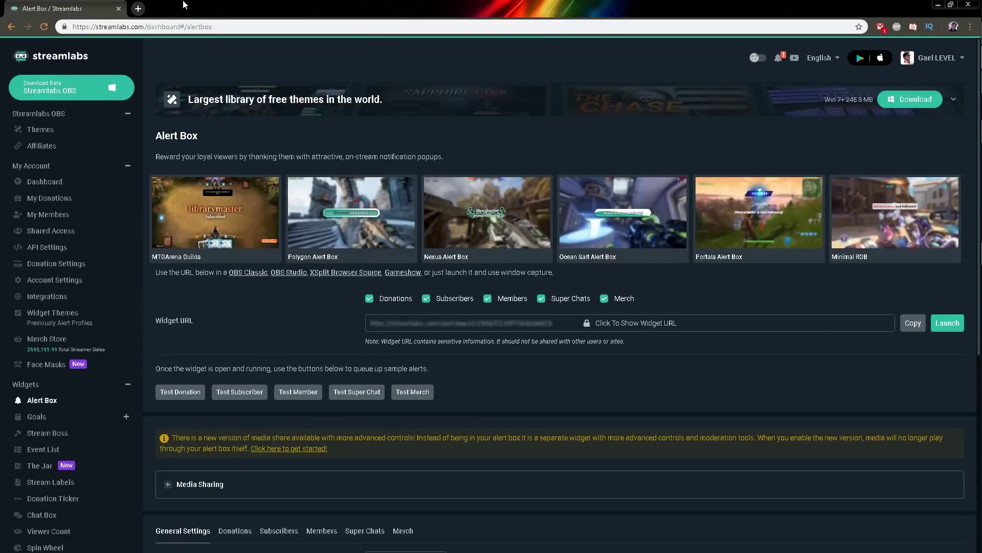
{"action": "left_click", "coordinate": [145, 9]}
{"action": "type", "text": "mp"}
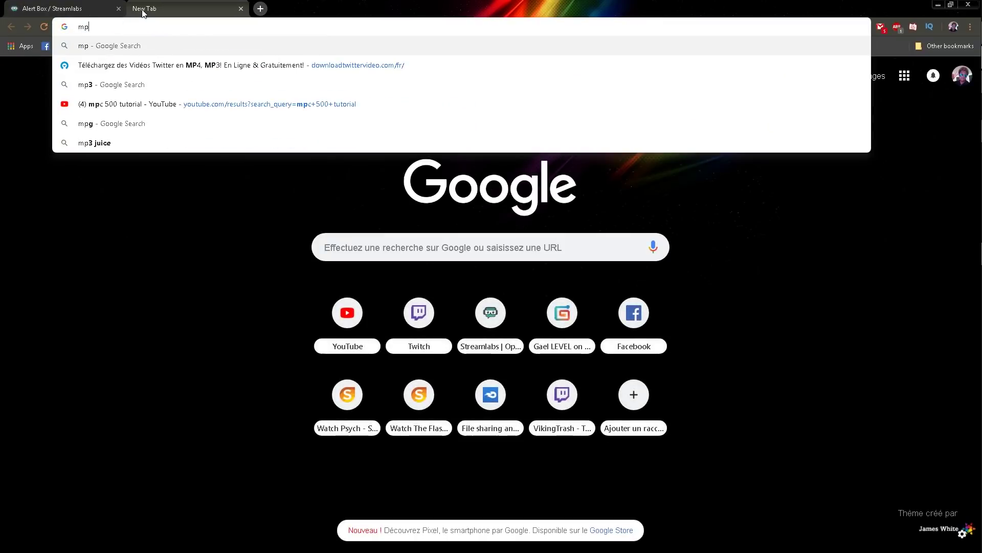
{"action": "type", "text": "4 to "}
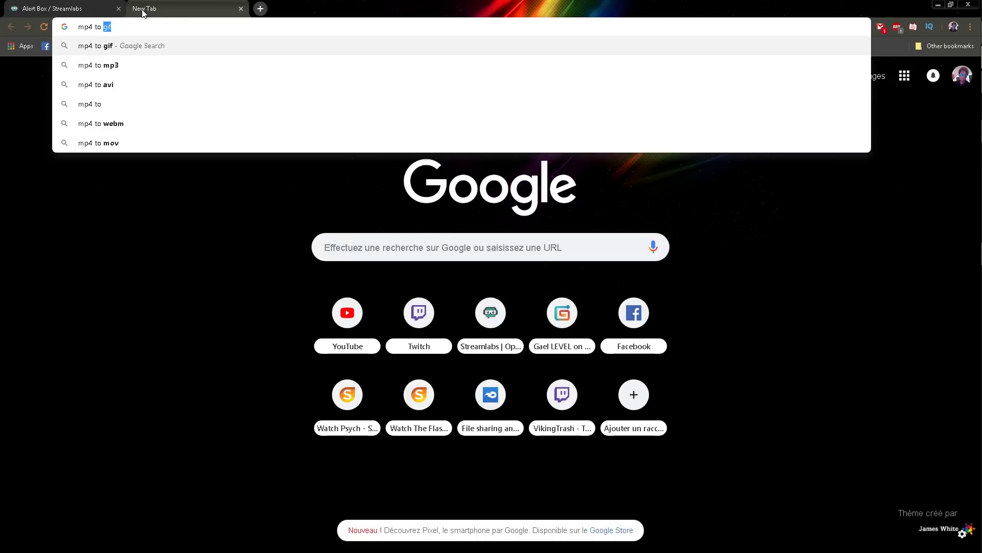
{"action": "type", "text": "webm"}
{"action": "key", "text": "Return"}
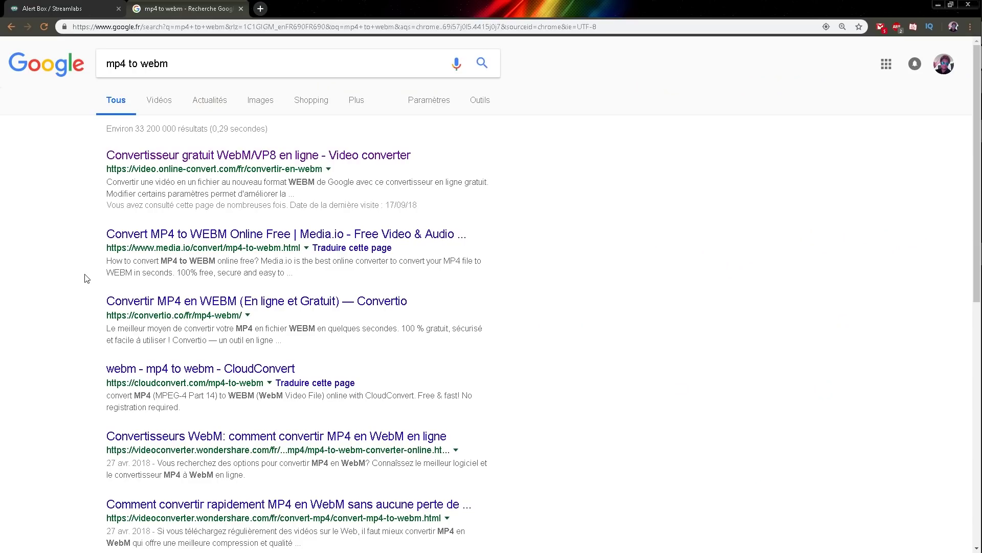
{"action": "left_click", "coordinate": [246, 155]}
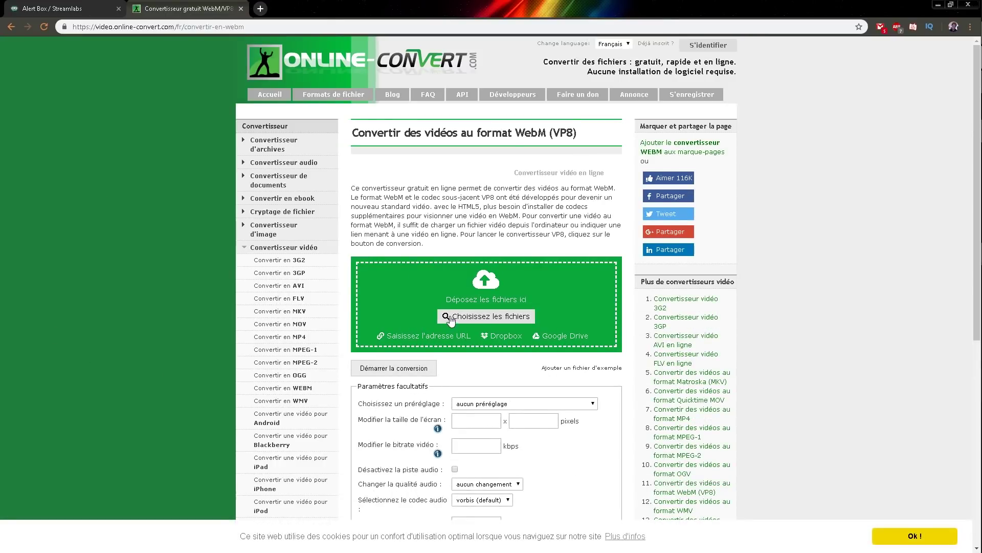
{"action": "key", "text": "alt+Tab"}
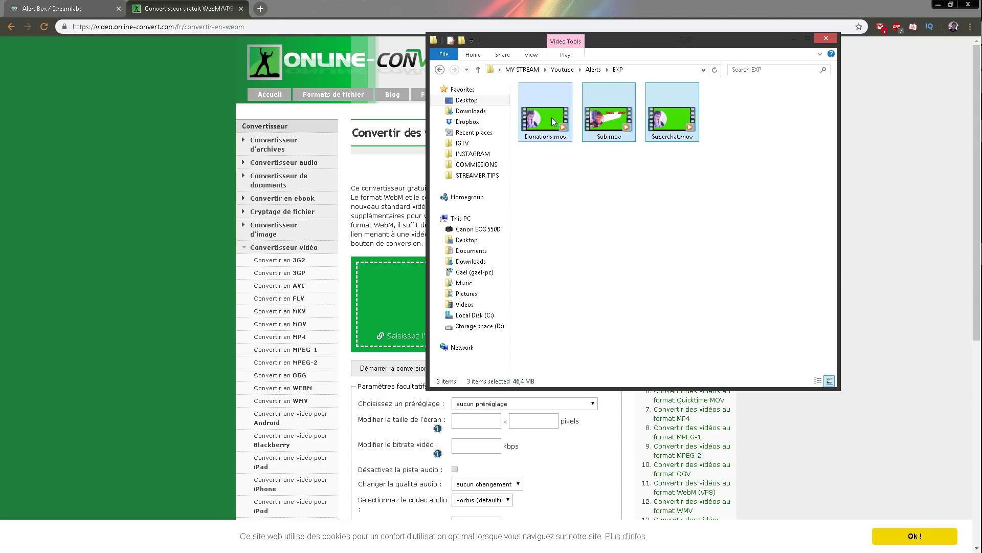
{"action": "left_click_drag", "start_coordinate": [553, 121], "coordinate": [389, 309]}
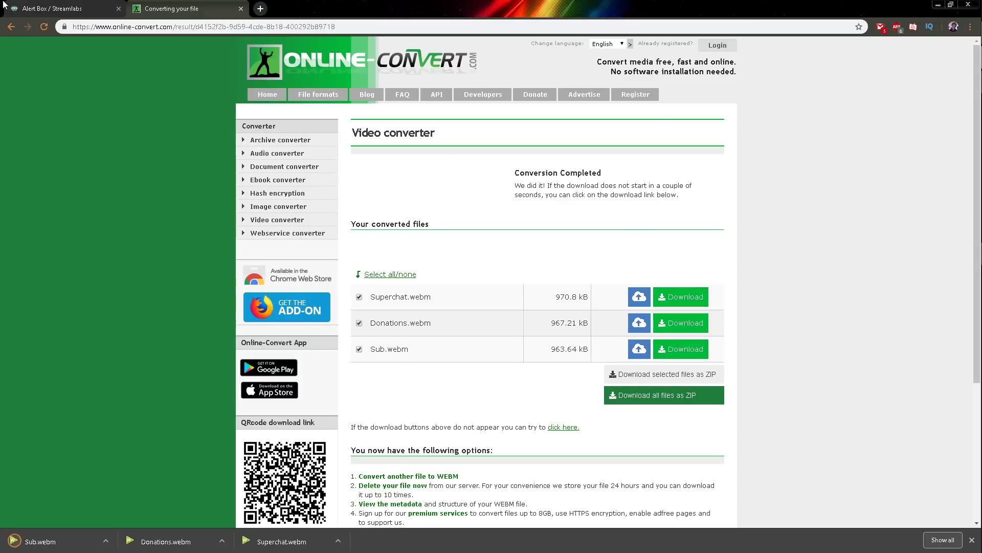
- Open the Media Gallery for the donation alert image in the Alert Box settings
{"action": "left_click", "coordinate": [41, 4]}
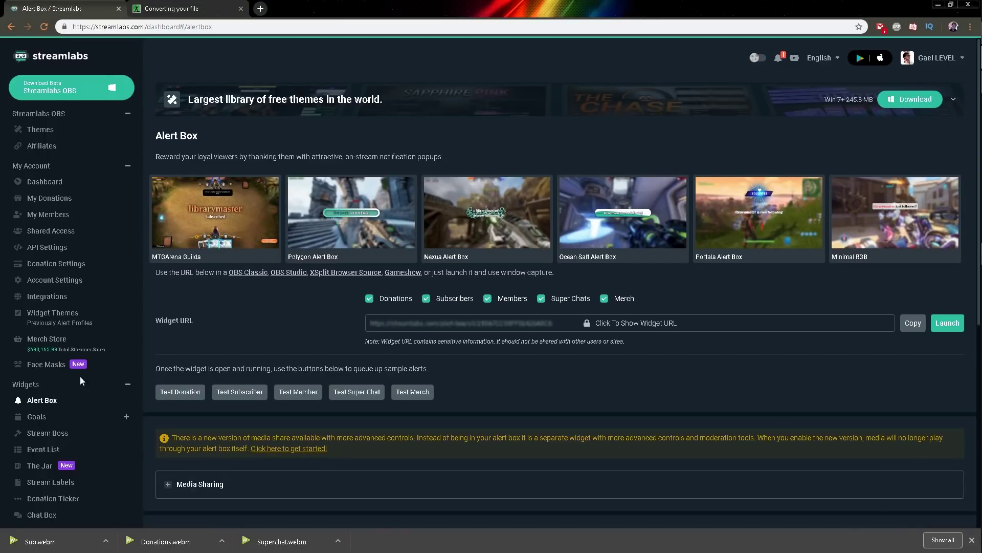
{"action": "scroll", "coordinate": [295, 310], "scroll_direction": "down", "scroll_amount": 3}
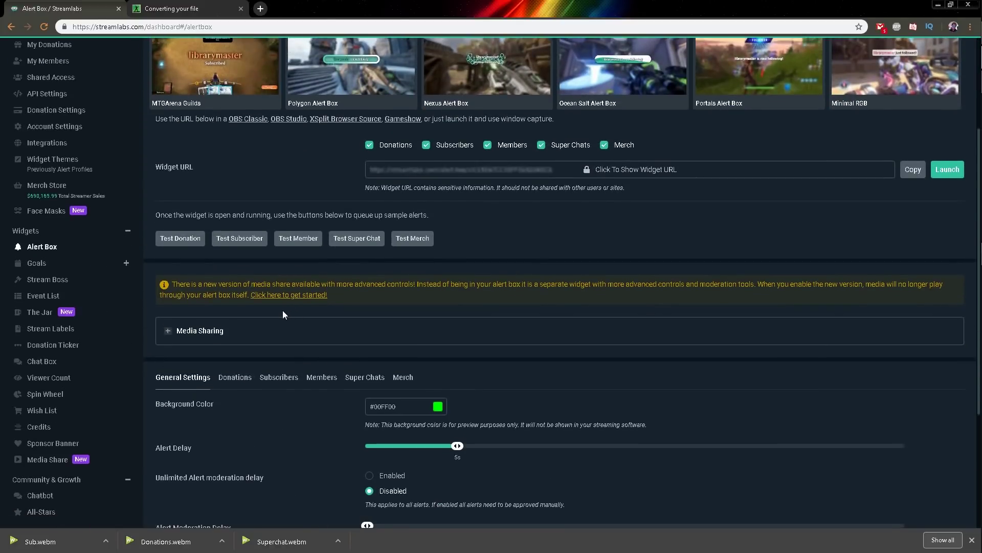
{"action": "scroll", "coordinate": [283, 310], "scroll_direction": "down", "scroll_amount": 2}
{"action": "left_click", "coordinate": [234, 274]}
{"action": "scroll", "coordinate": [269, 294], "scroll_direction": "down", "scroll_amount": 8}
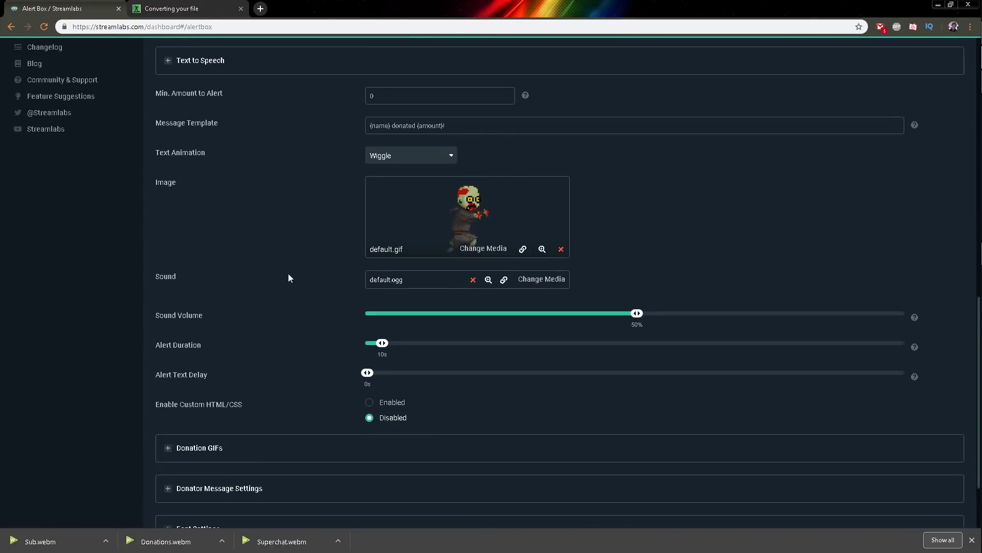
{"action": "left_click", "coordinate": [481, 250]}
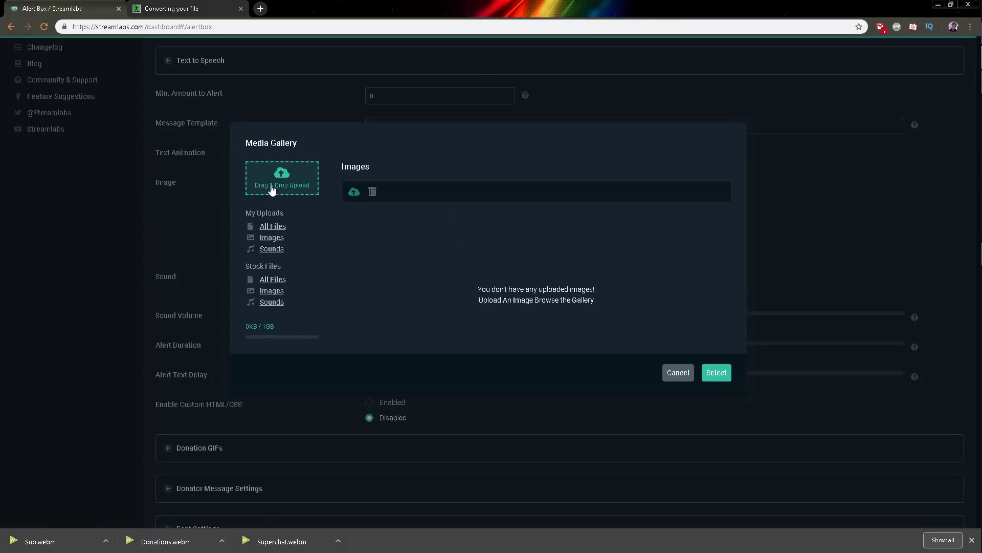
- Upload Donations.webm and Sub.webm into the Media Gallery
{"action": "key", "text": "alt+Tab"}
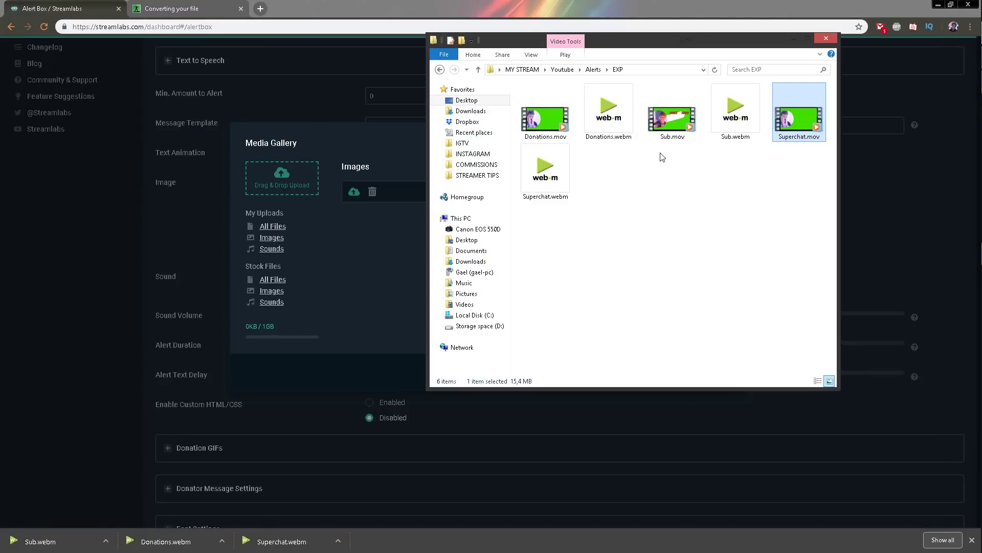
{"action": "left_click", "coordinate": [608, 112]}
{"action": "left_click", "coordinate": [735, 113], "text": "ctrl"}
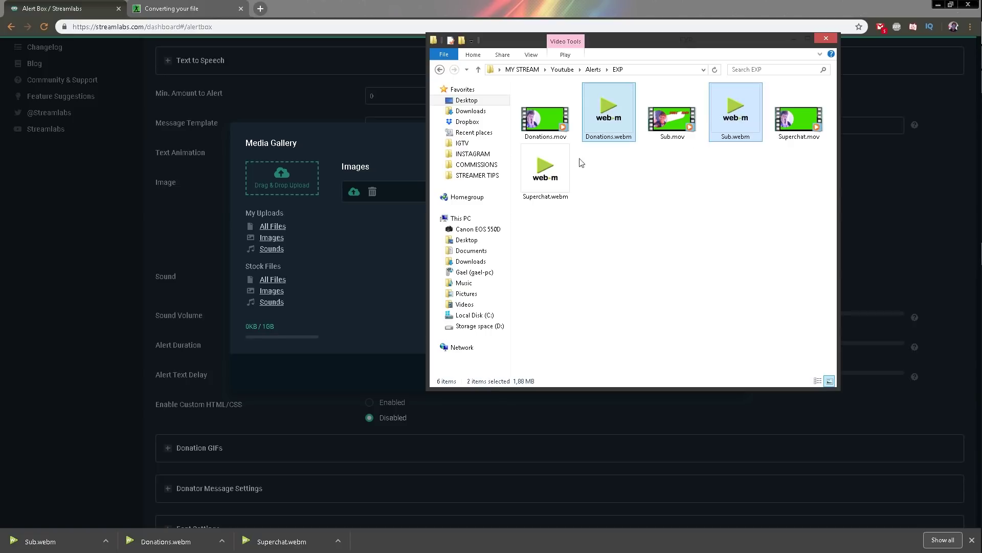
{"action": "left_click_drag", "start_coordinate": [545, 172], "coordinate": [286, 191]}
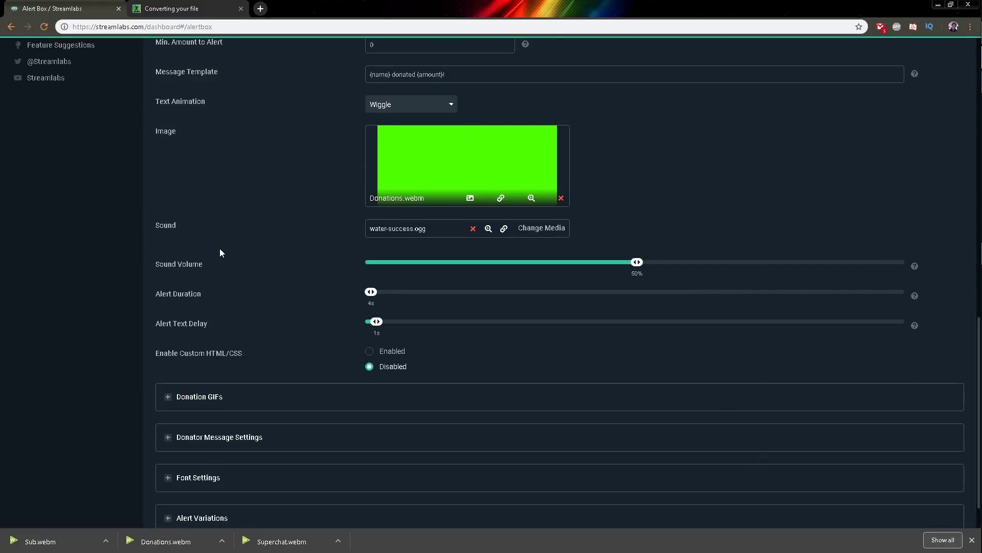
- Place donation text over the image, enable custom HTML/CSS, and send a test donation
{"action": "scroll", "coordinate": [219, 247], "scroll_direction": "up", "scroll_amount": 5}
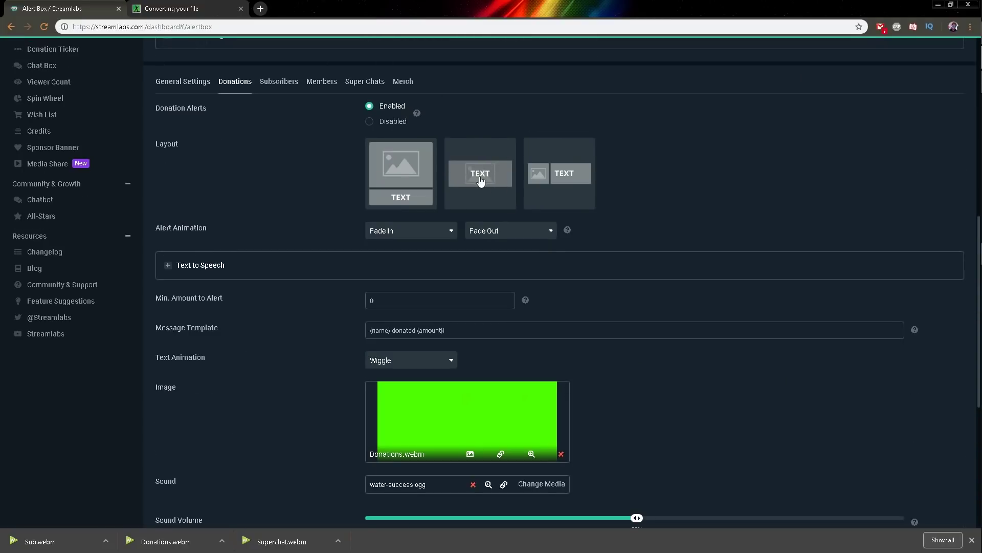
{"action": "left_click", "coordinate": [481, 181]}
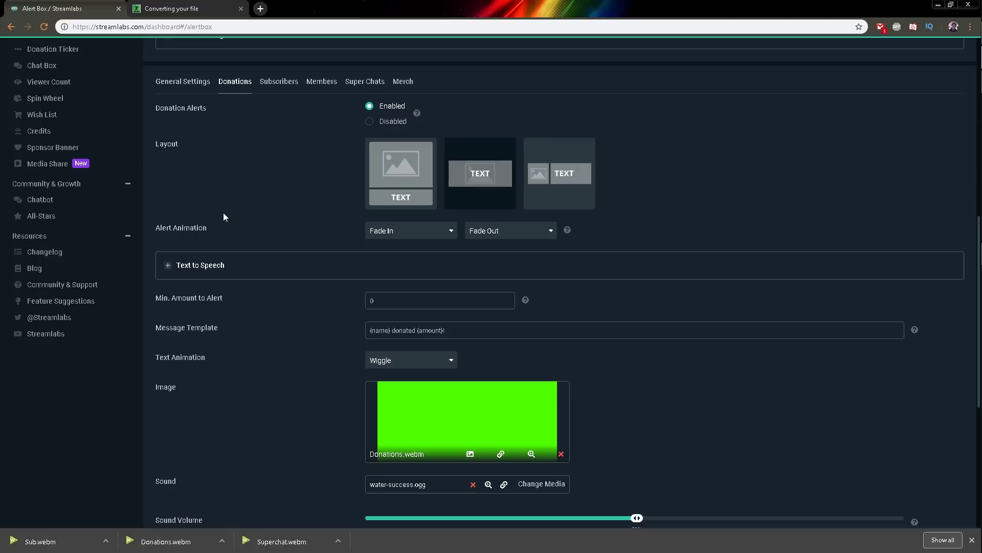
{"action": "scroll", "coordinate": [496, 509], "scroll_direction": "down", "scroll_amount": 6}
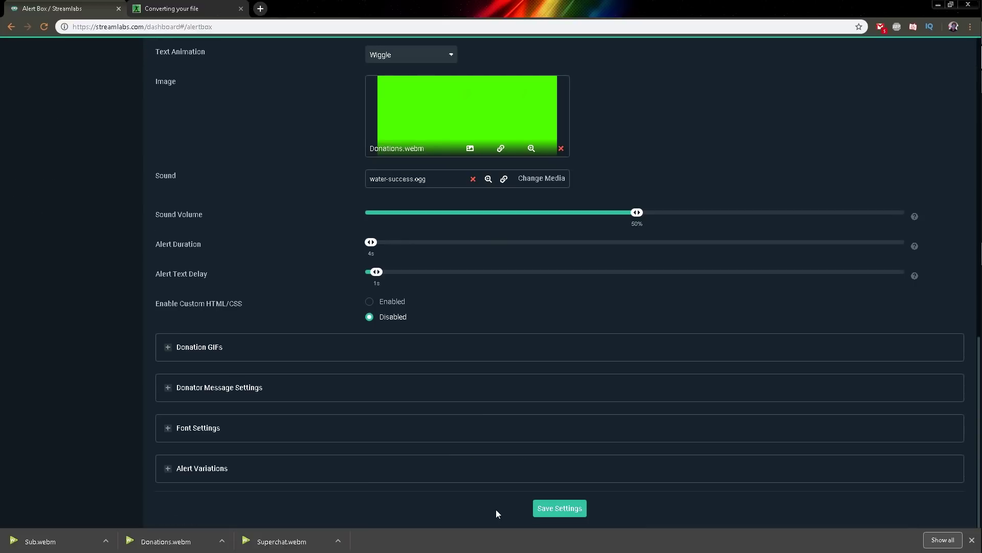
{"action": "left_click", "coordinate": [370, 303]}
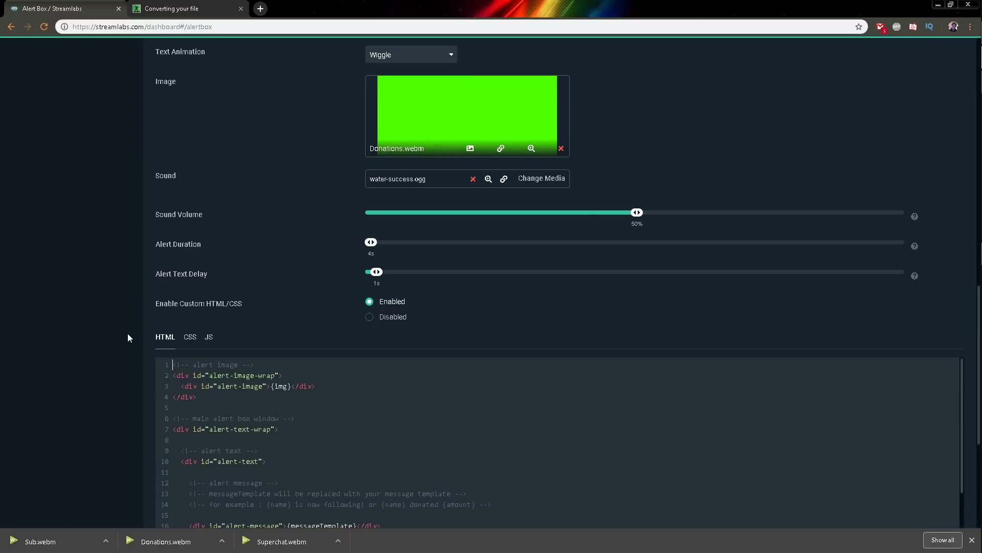
{"action": "scroll", "coordinate": [148, 304], "scroll_direction": "down", "scroll_amount": 4}
{"action": "left_click", "coordinate": [159, 98]}
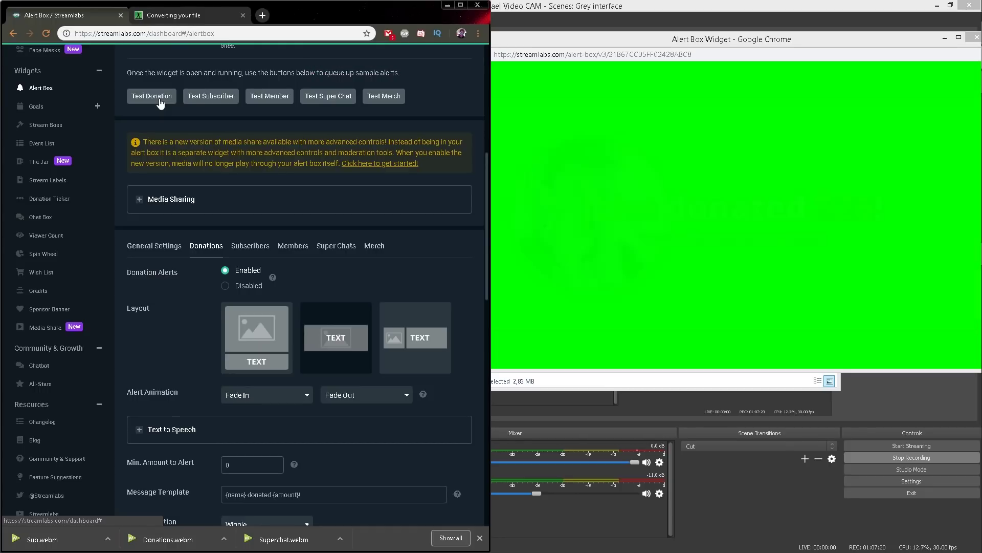
- Fire another test donation, then open the Alert Box browser source settings showing 800x600
{"action": "left_click", "coordinate": [160, 98]}
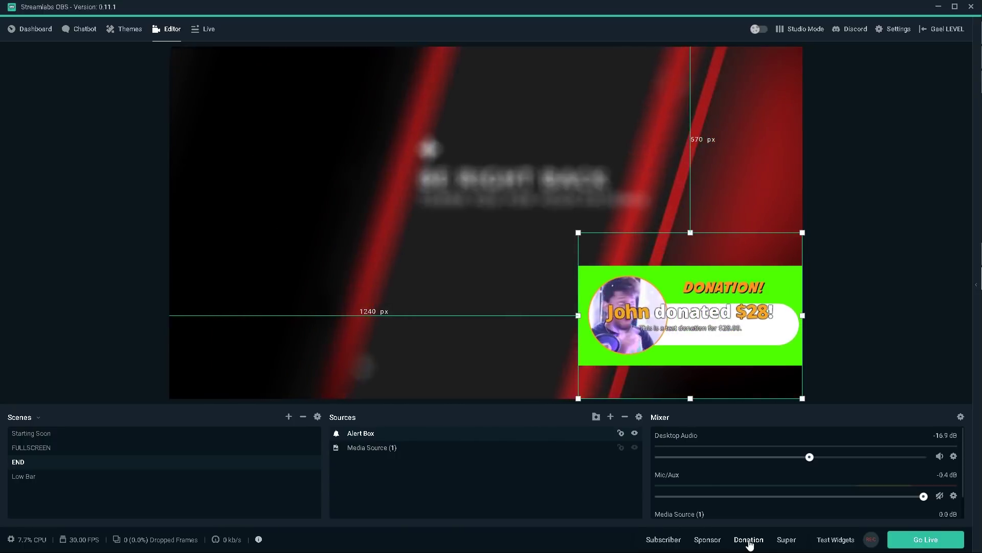
{"action": "double_click", "coordinate": [746, 264]}
{"action": "left_click_drag", "start_coordinate": [210, 67], "coordinate": [223, 53]}
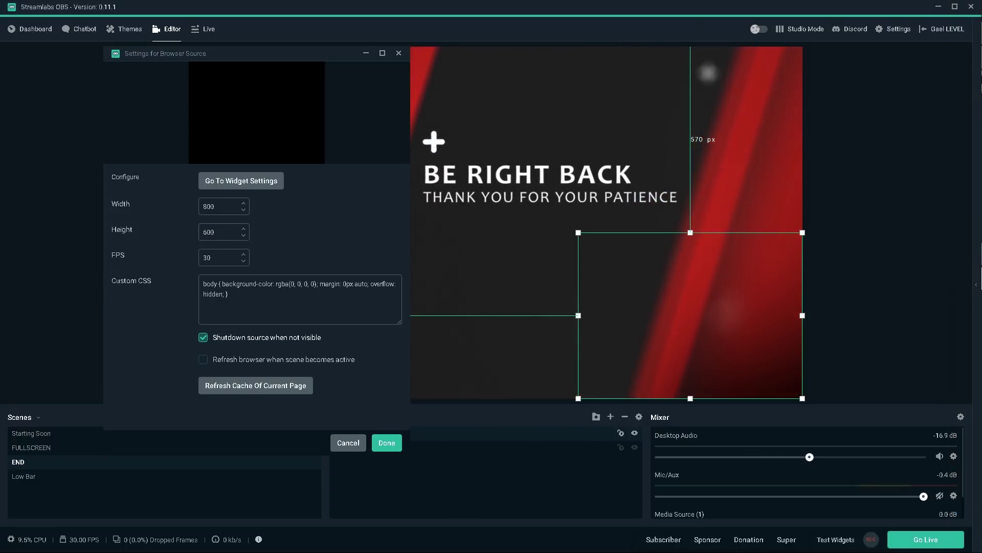
- Check Donations.mov's file properties for its frame width and height
{"action": "mouse_move", "coordinate": [952, 72]}
{"action": "left_click", "coordinate": [965, 36]}
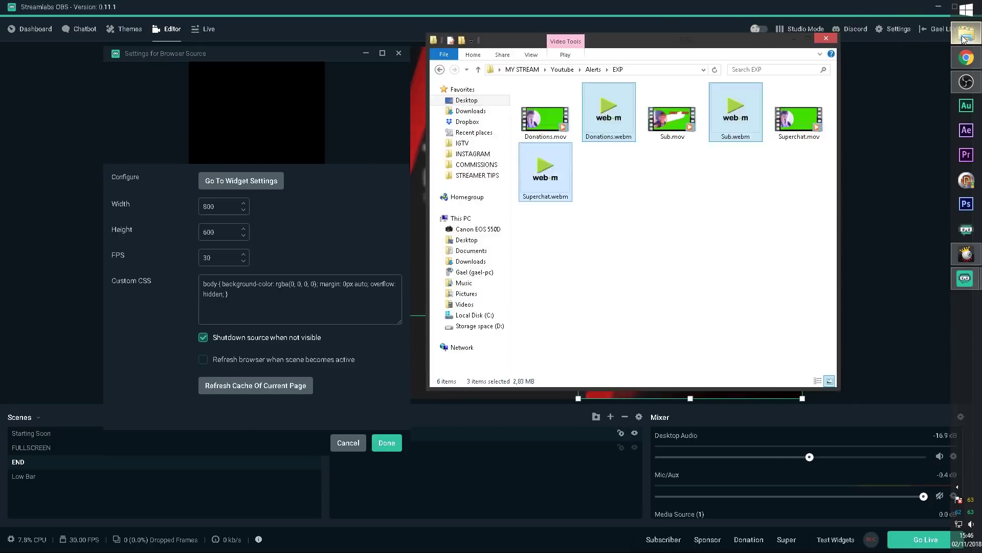
{"action": "right_click", "coordinate": [550, 109]}
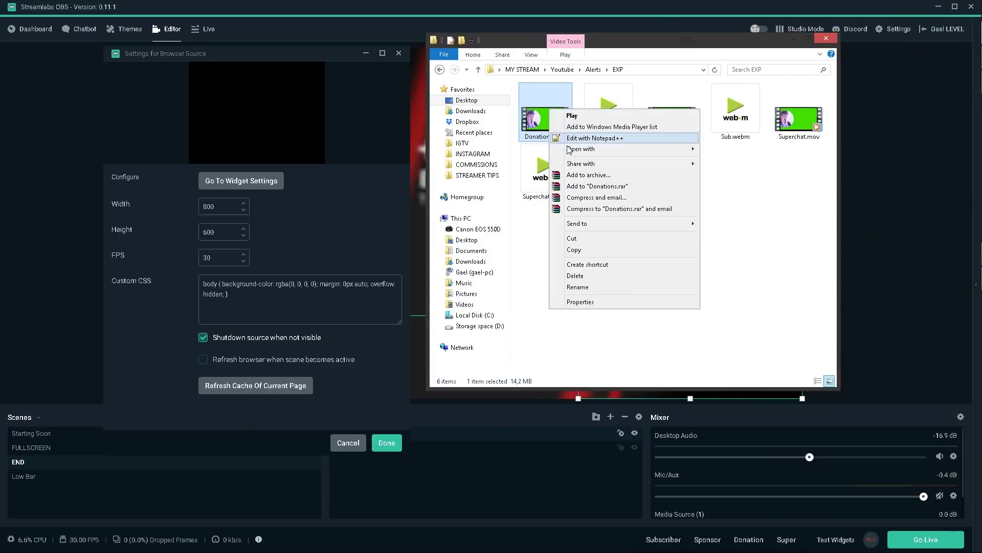
{"action": "left_click", "coordinate": [593, 301]}
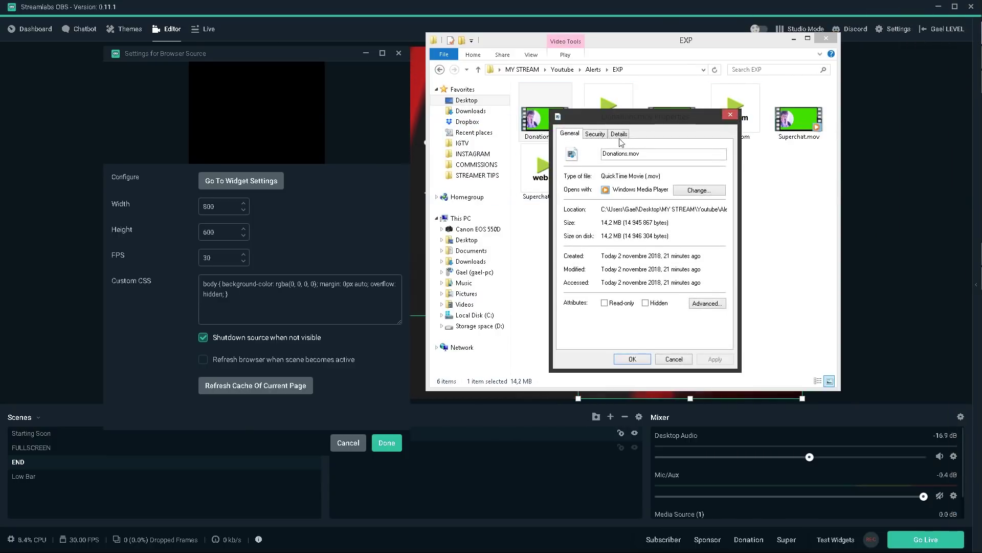
{"action": "left_click", "coordinate": [619, 134]}
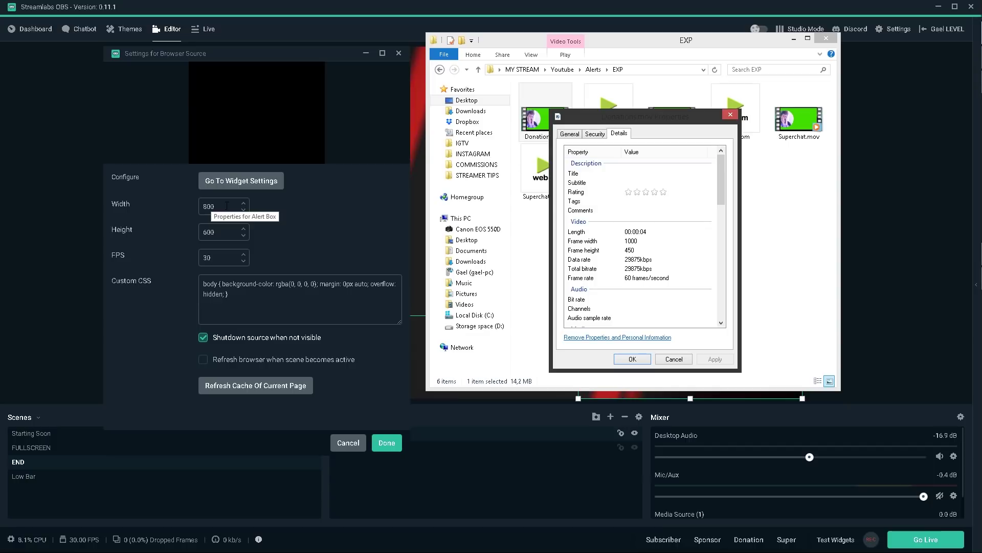
- Apply the 1000 × 450 size and drag the Alert Box to the canvas's bottom-right corner
{"action": "left_click", "coordinate": [387, 442]}
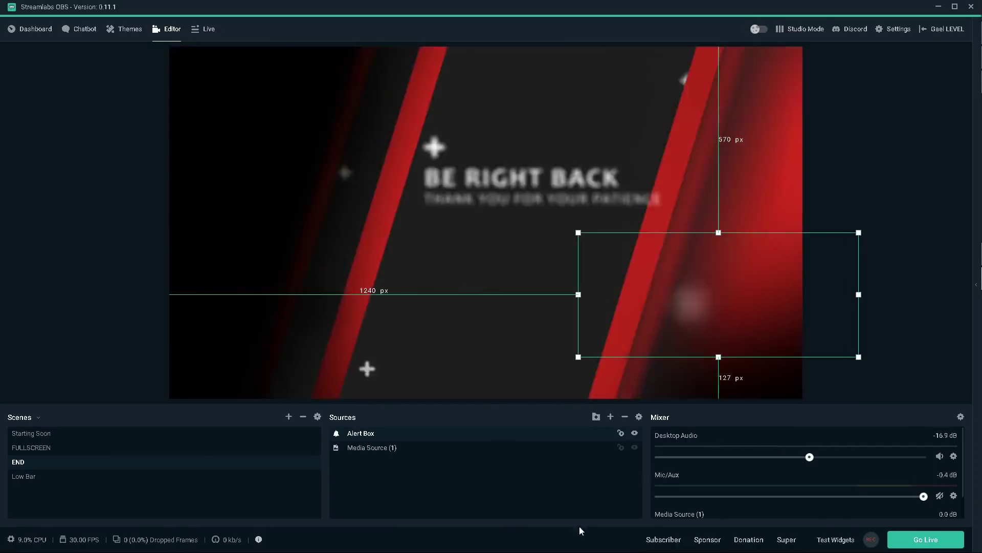
{"action": "left_click_drag", "start_coordinate": [720, 300], "coordinate": [665, 341]}
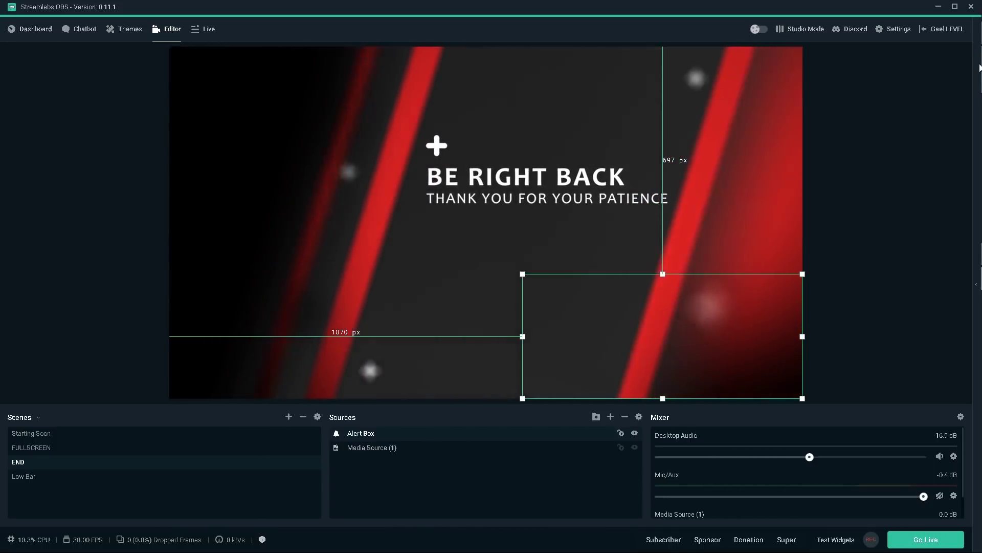
{"action": "mouse_move", "coordinate": [980, 276]}
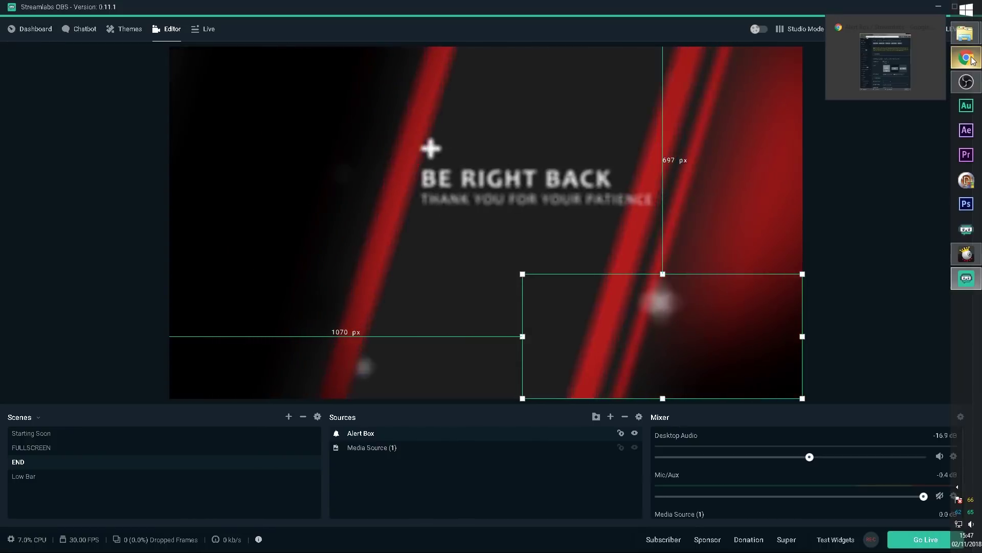
- Close the YouTube tab and fire a test subscriber alert
{"action": "left_click", "coordinate": [965, 58]}
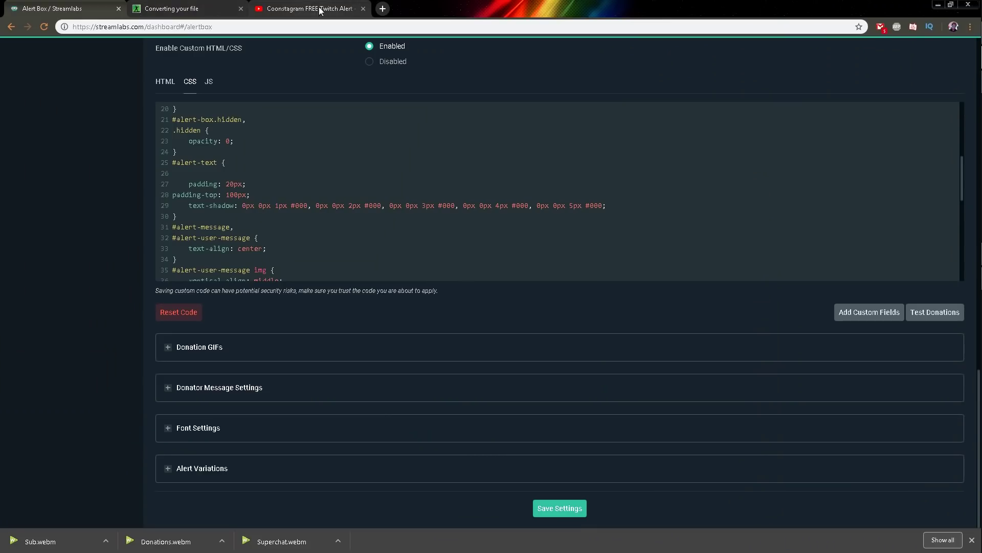
{"action": "left_click", "coordinate": [363, 8]}
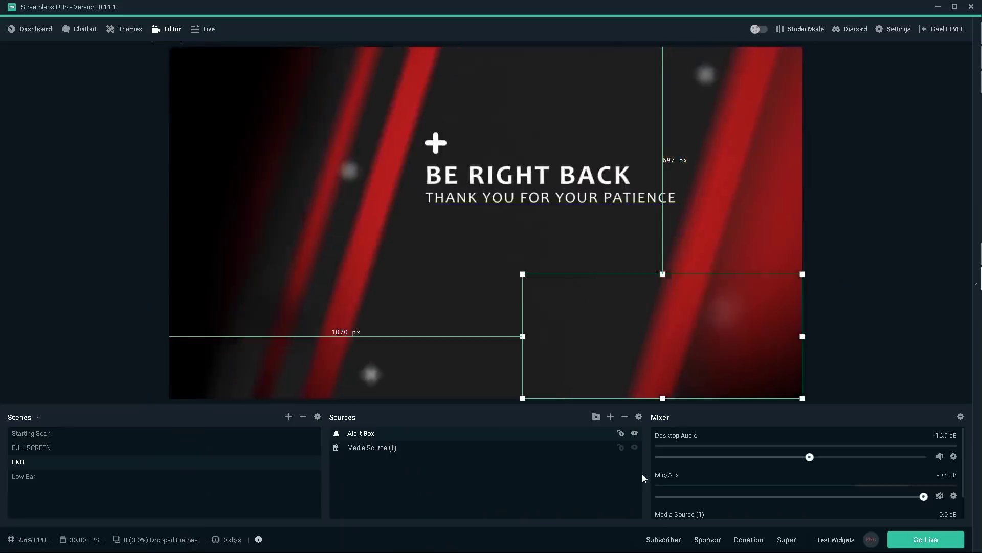
{"action": "left_click", "coordinate": [660, 540]}
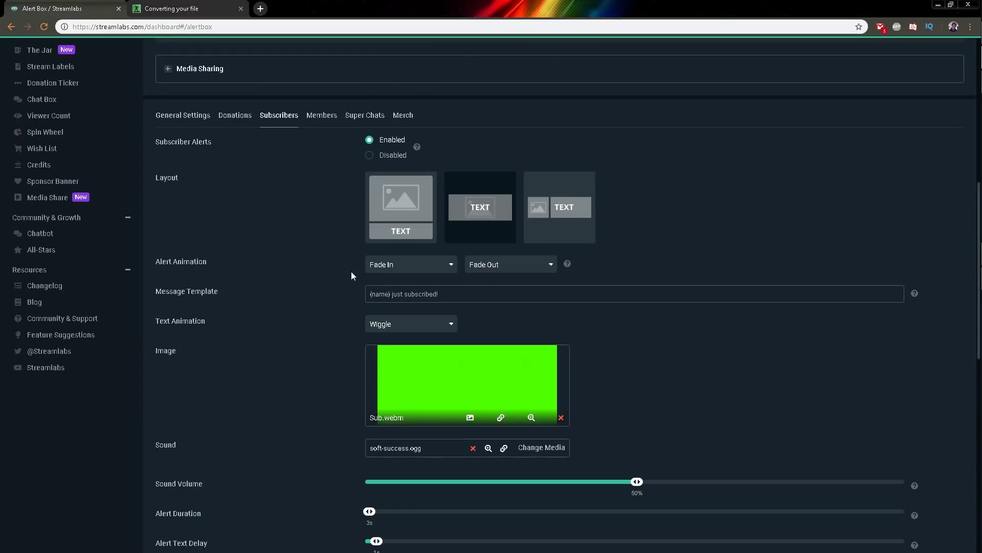
{"action": "key", "text": "alt+Tab"}
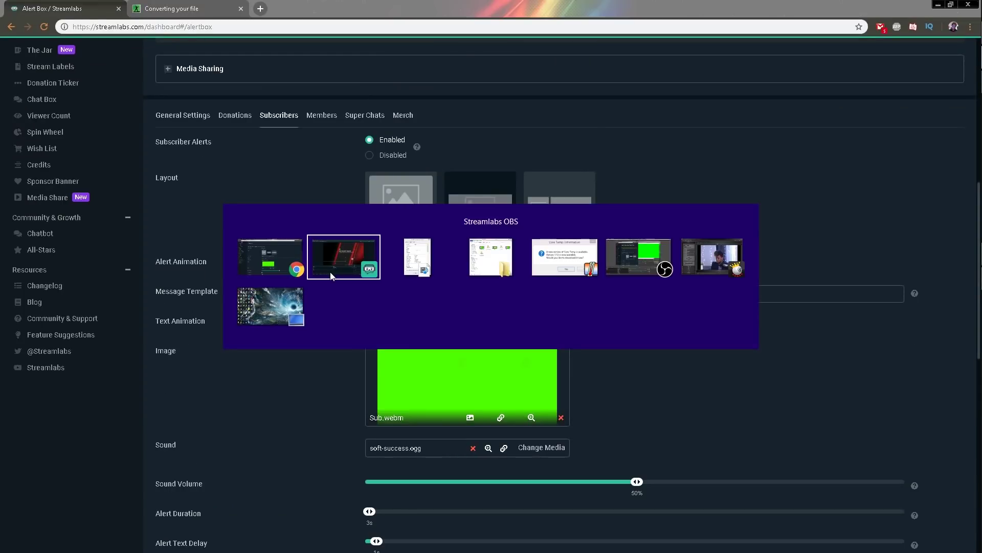
{"action": "key", "text": "alt+shift+Tab"}
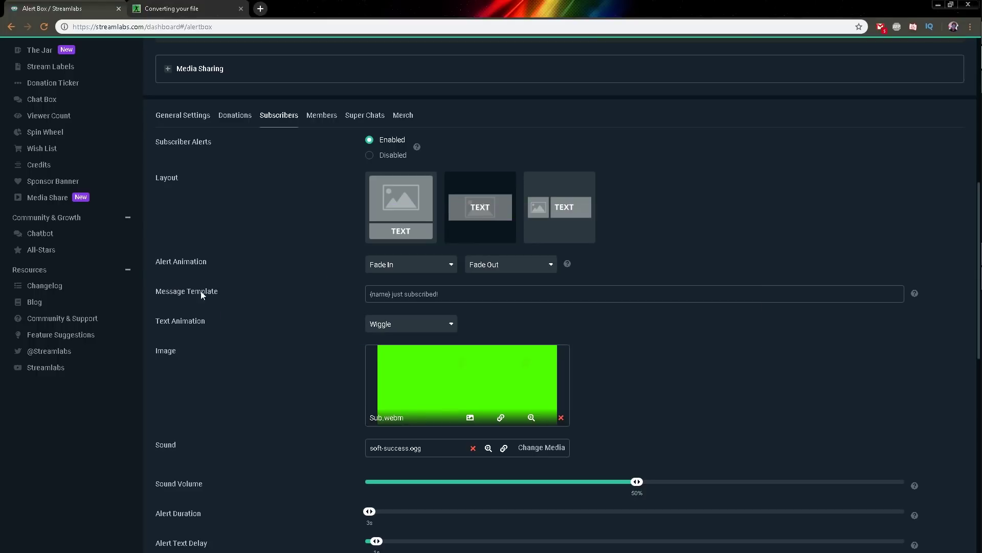
- Set the subscriber alert's entrance animation to none
{"action": "left_click", "coordinate": [426, 267]}
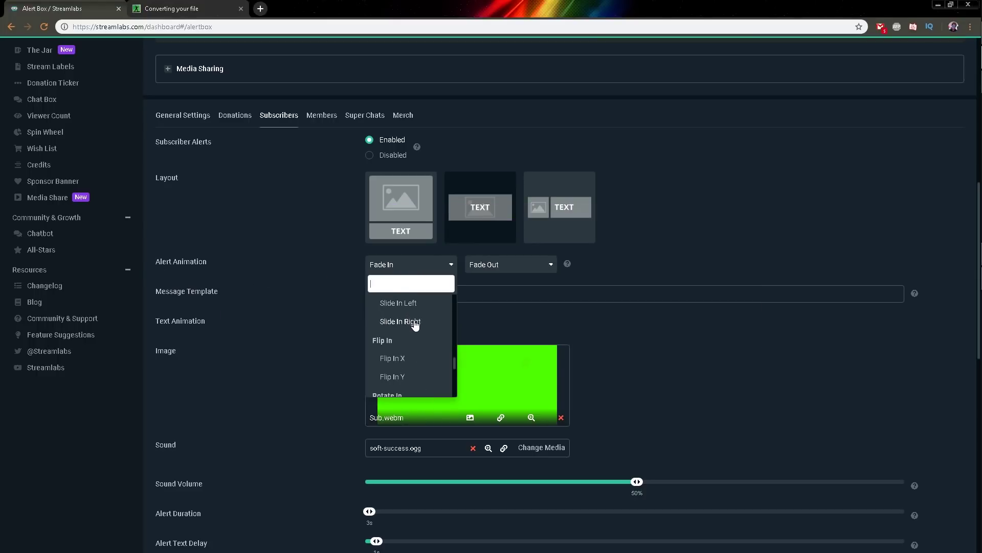
{"action": "left_click", "coordinate": [407, 389]}
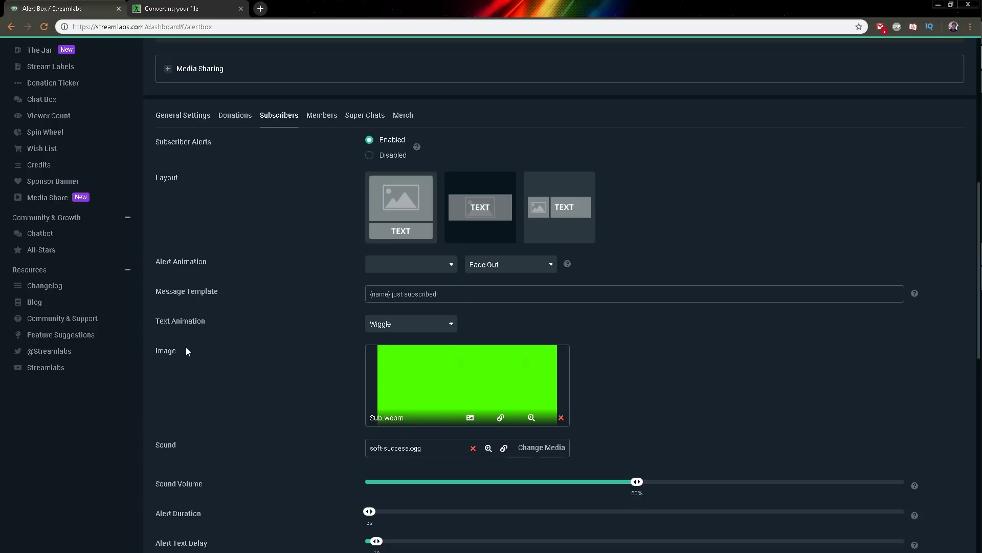
{"action": "key", "text": "alt+Tab"}
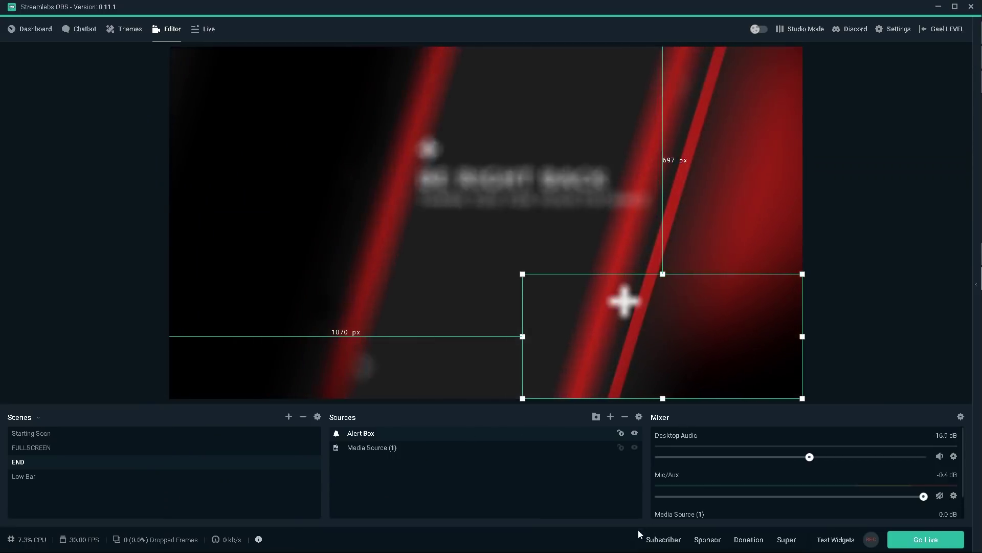
{"action": "key", "text": "alt+Tab"}
- Save the alert box settings and test the subscriber alert in Streamlabs OBS
{"action": "scroll", "coordinate": [299, 372], "scroll_direction": "down", "scroll_amount": 10}
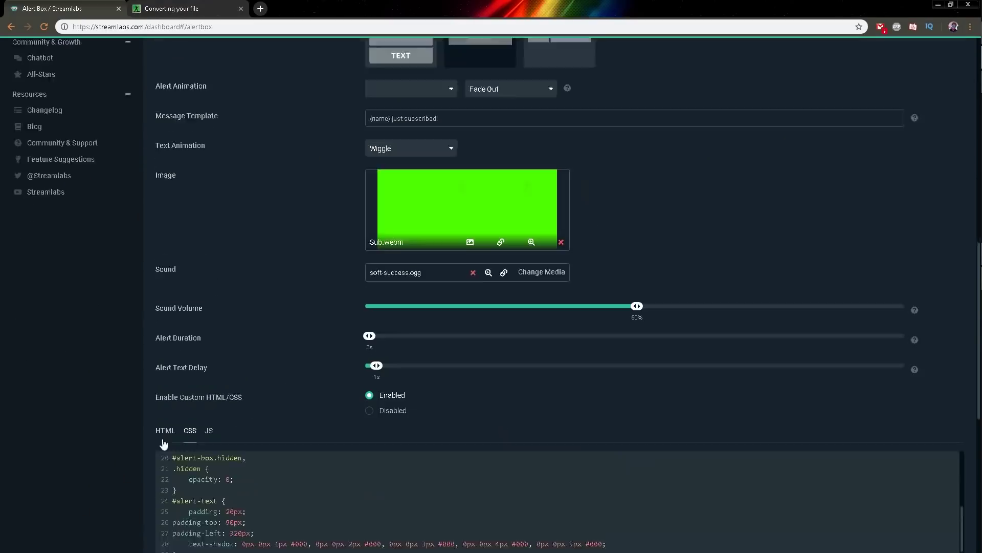
{"action": "left_click", "coordinate": [540, 532]}
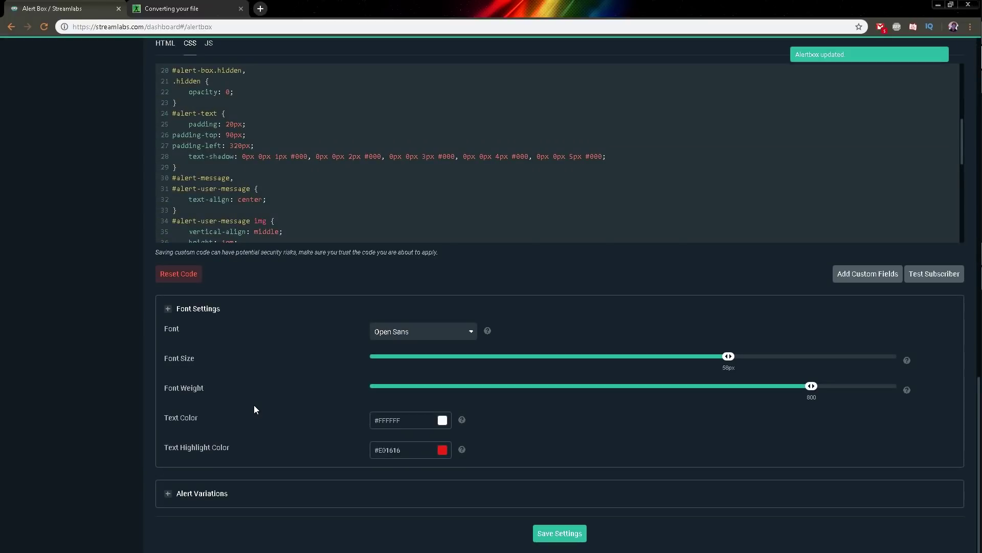
{"action": "key", "text": "alt+Tab"}
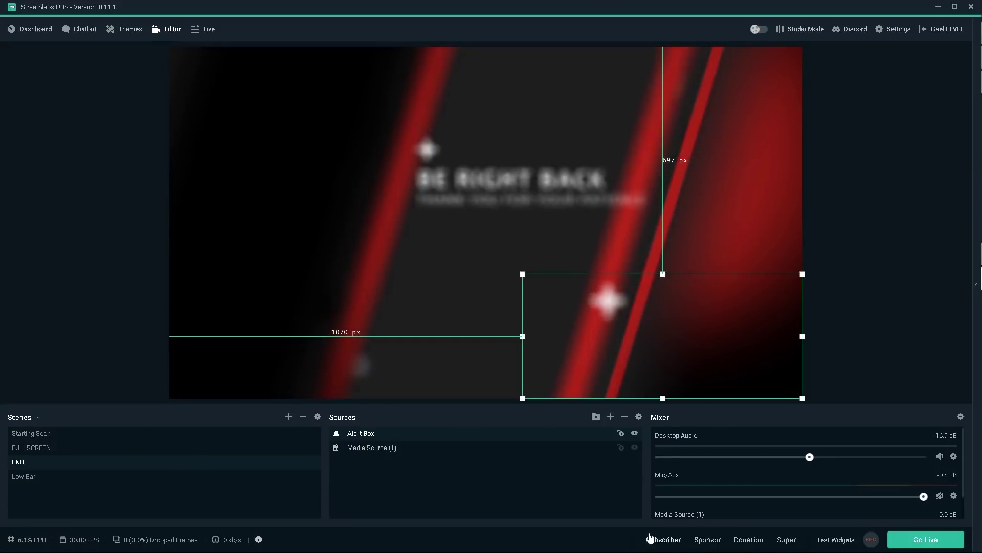
{"action": "left_click", "coordinate": [660, 540]}
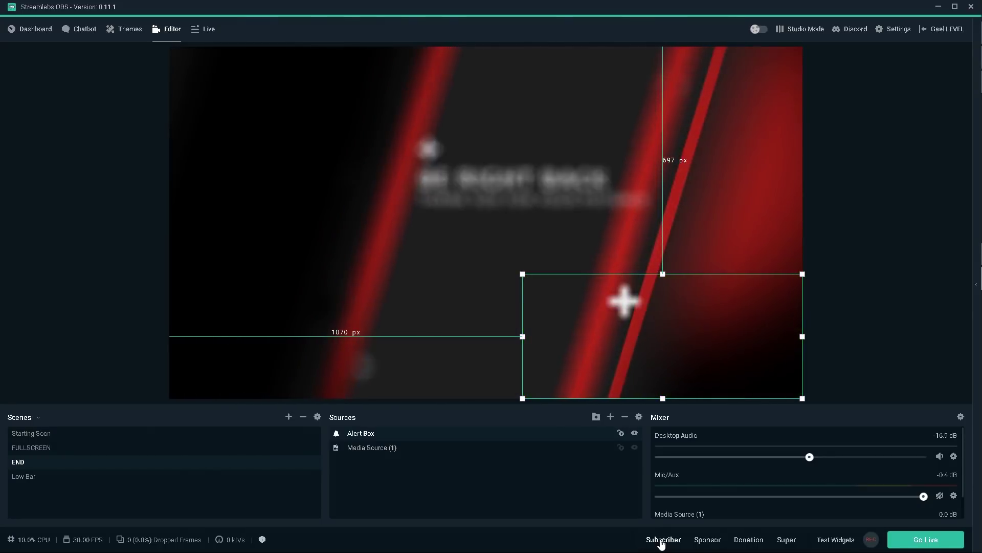
{"action": "key", "text": "alt+Tab"}
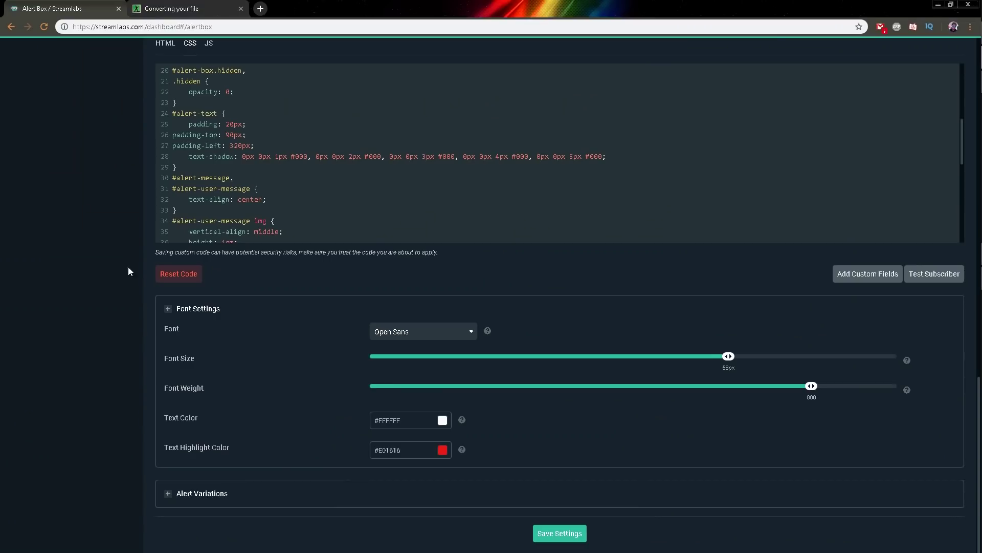
- Audition the Bonus 2 stock sound, then close the gallery keeping magic-coins.ogg
{"action": "scroll", "coordinate": [143, 266], "scroll_direction": "up", "scroll_amount": 15}
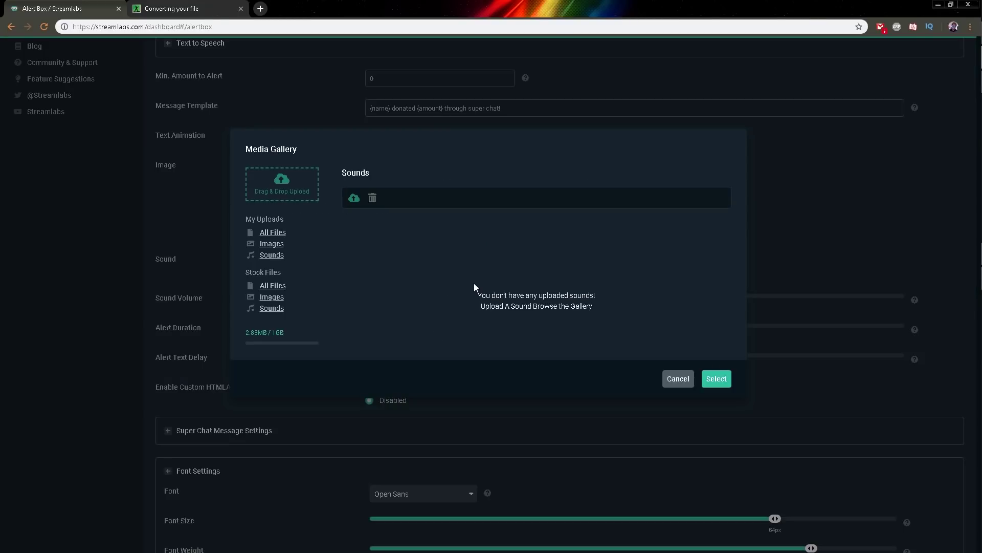
{"action": "left_click", "coordinate": [266, 308]}
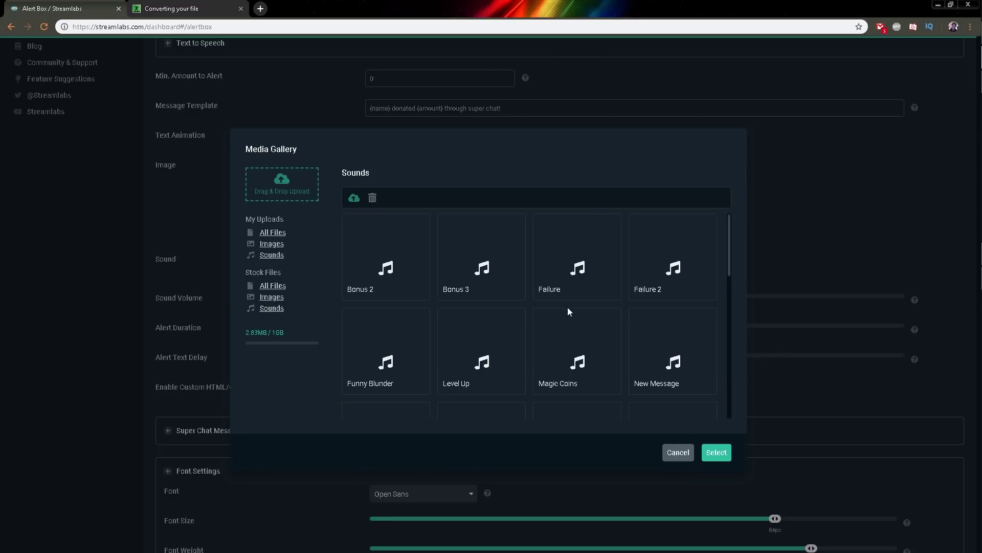
{"action": "mouse_move", "coordinate": [555, 302]}
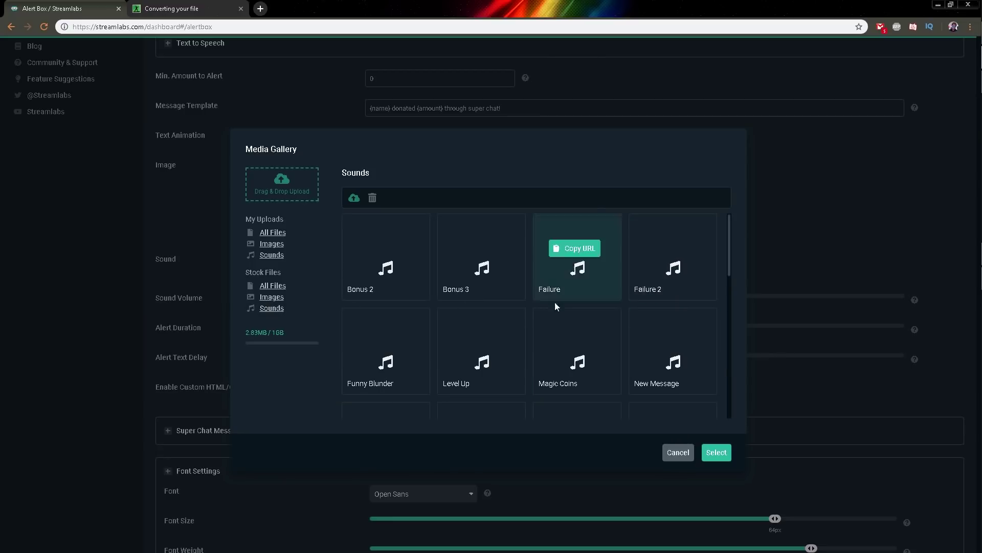
{"action": "left_click", "coordinate": [385, 292]}
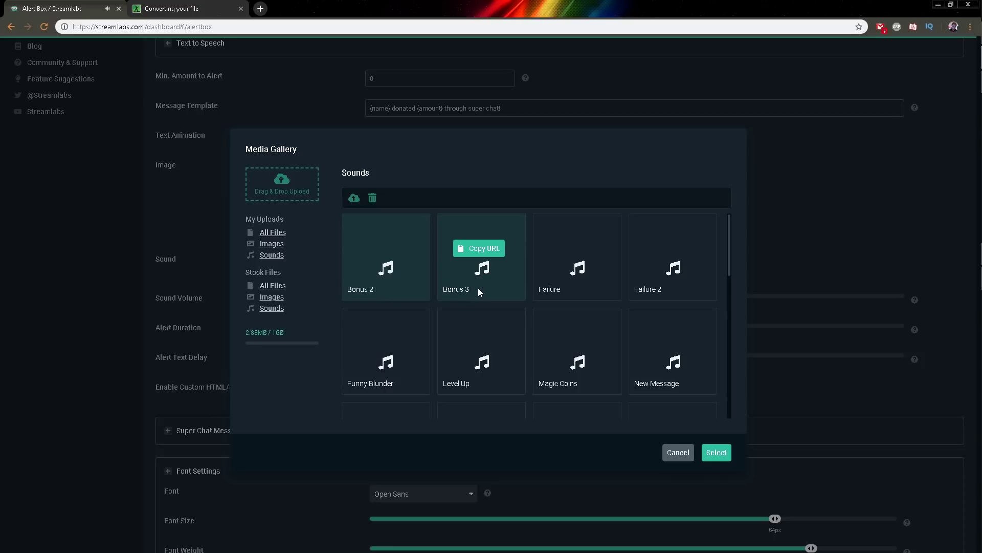
{"action": "key", "text": "Escape"}
- Paste padding-top: 90px and padding-left: 320px into the #alert-text CSS rule
{"action": "scroll", "coordinate": [263, 353], "scroll_direction": "down", "scroll_amount": 5}
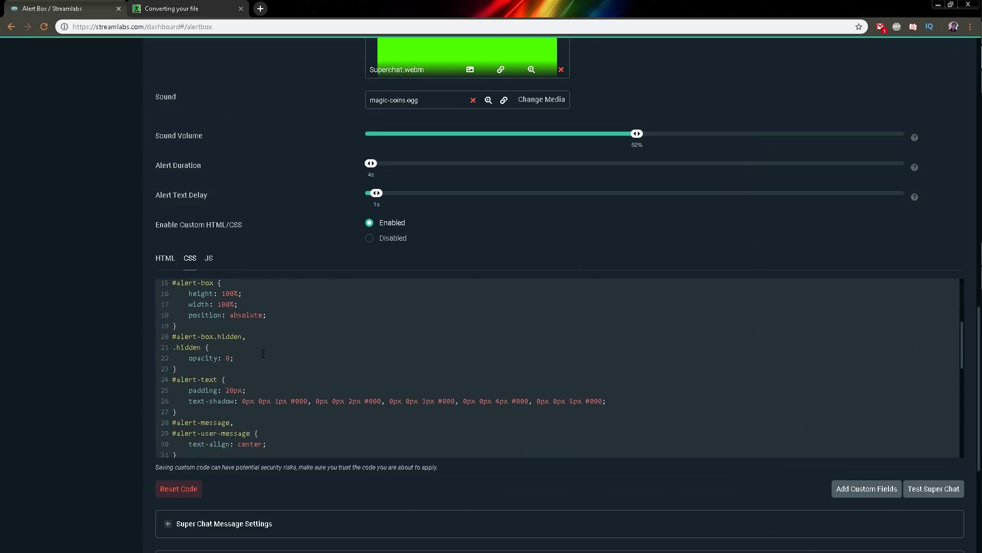
{"action": "scroll", "coordinate": [263, 353], "scroll_direction": "down", "scroll_amount": 2}
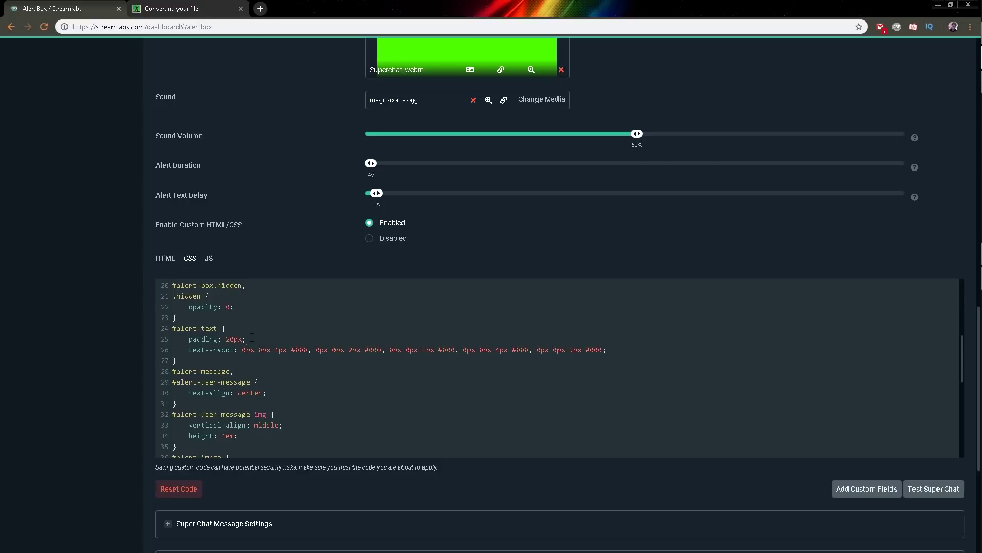
{"action": "left_click", "coordinate": [251, 337]}
{"action": "type", "text": "padding-top: 90px; padding-left: 320px;"}
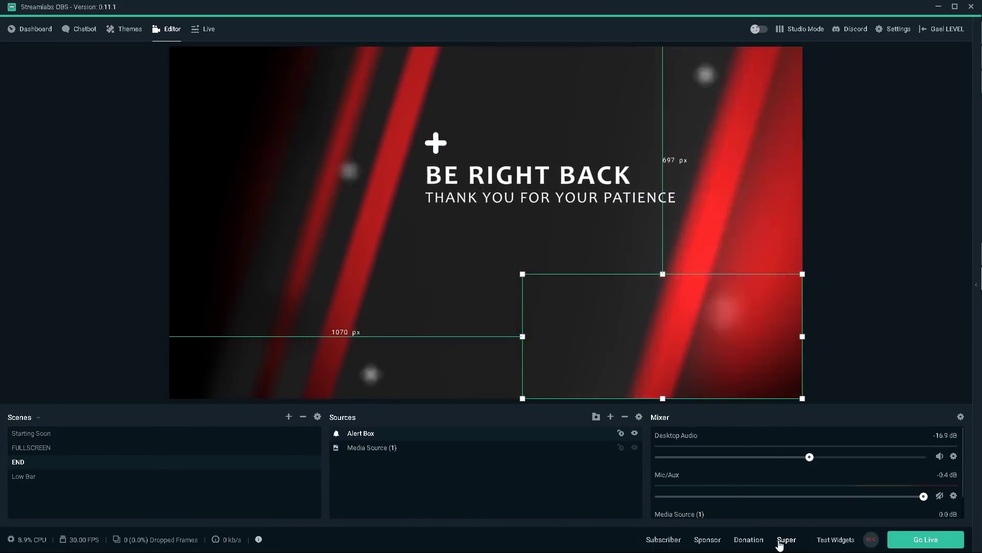
- Fire a test Super Chat alert, then save the Super Chat alert settings in the dashboard
{"action": "left_click", "coordinate": [787, 540]}
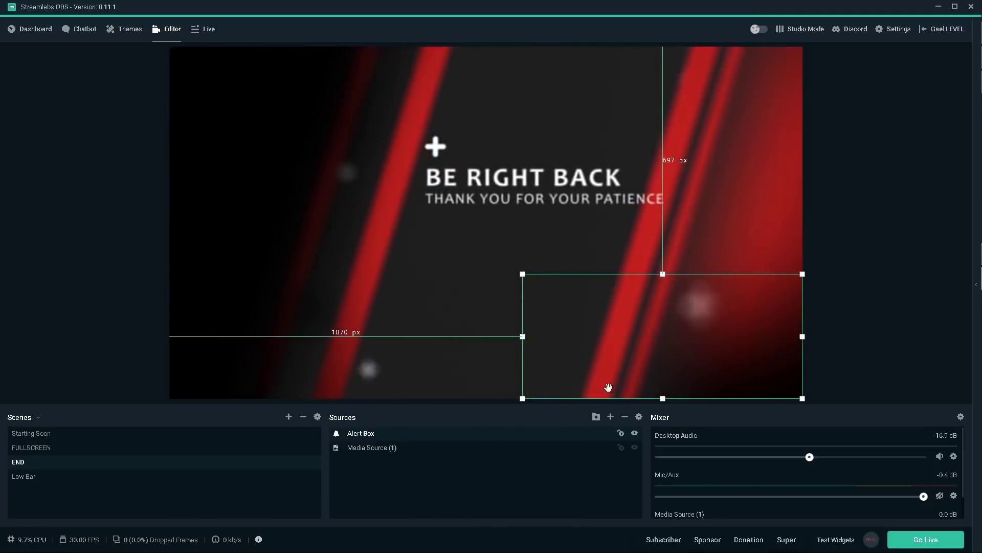
{"action": "key", "text": "alt+Tab"}
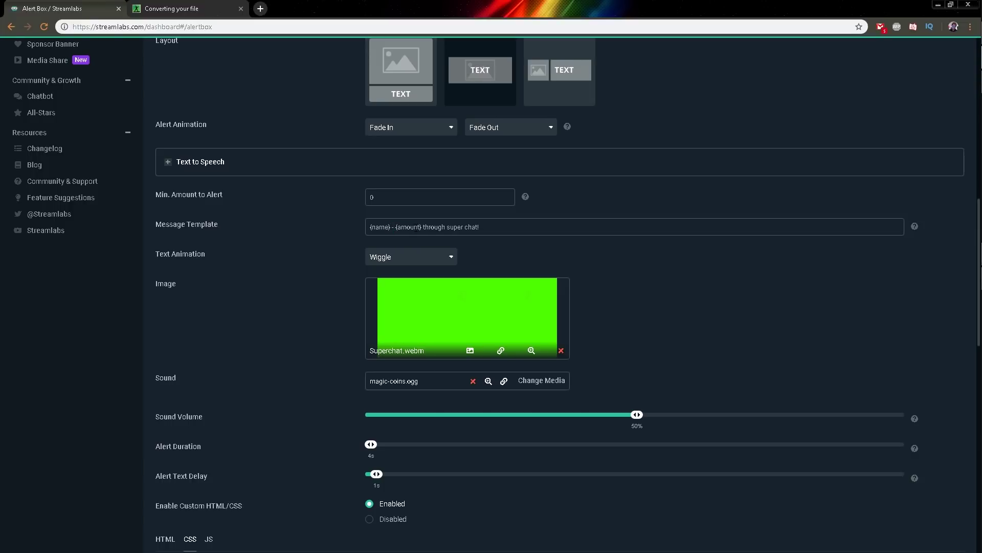
{"action": "scroll", "coordinate": [556, 539], "scroll_direction": "down", "scroll_amount": 15}
{"action": "left_click", "coordinate": [556, 536]}
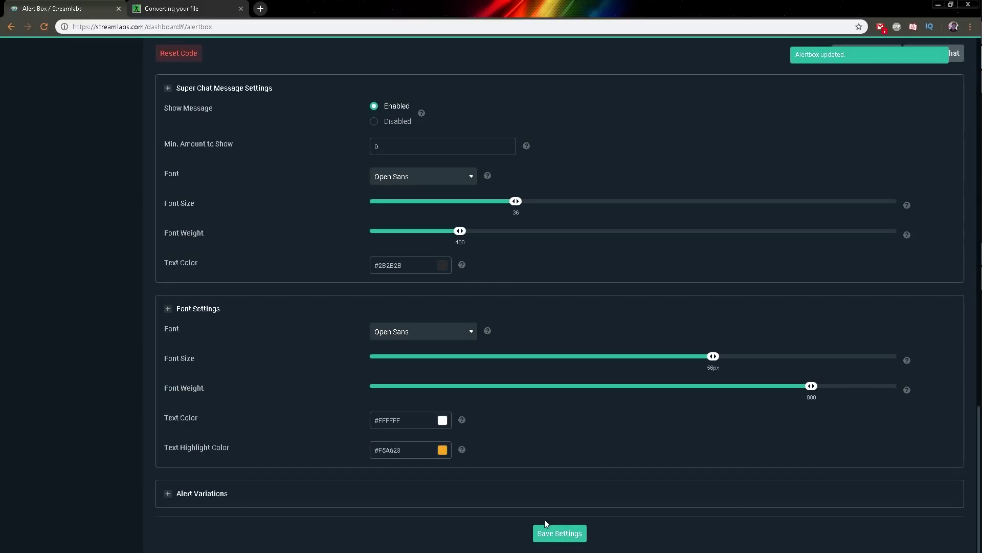
- Play two test Super Chat alerts in the preview, then return to the alert settings page
{"action": "key", "text": "alt+Tab"}
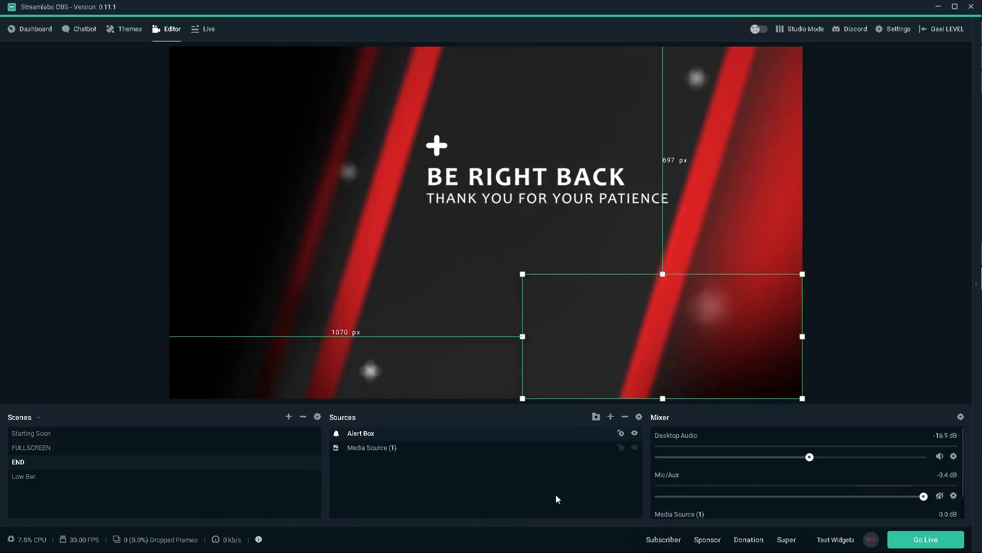
{"action": "left_click", "coordinate": [787, 540]}
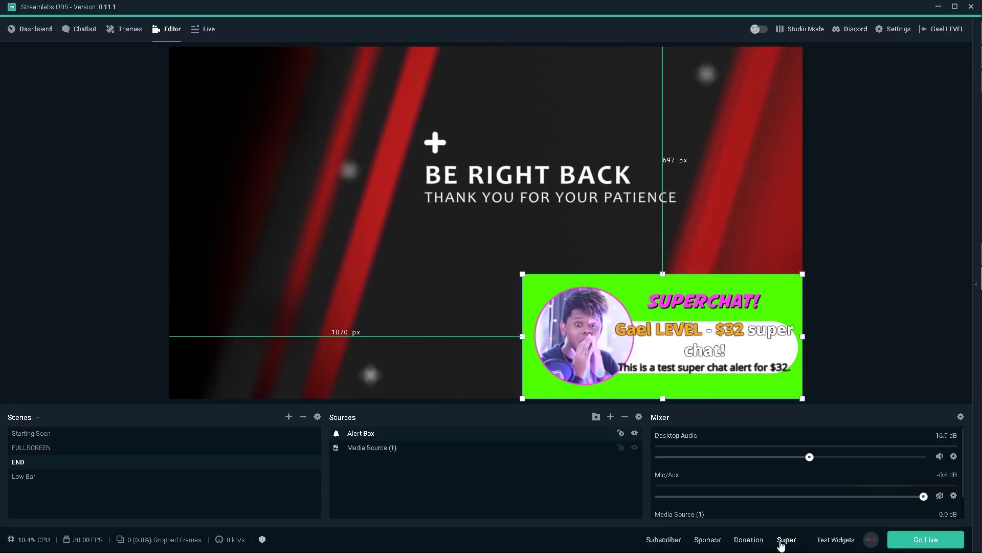
{"action": "left_click", "coordinate": [781, 543]}
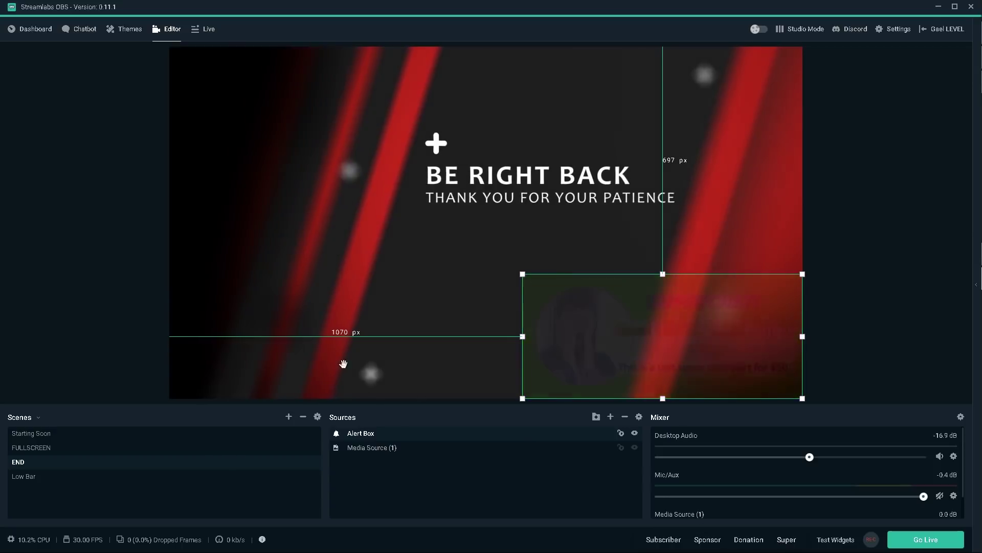
{"action": "key", "text": "alt+Tab"}
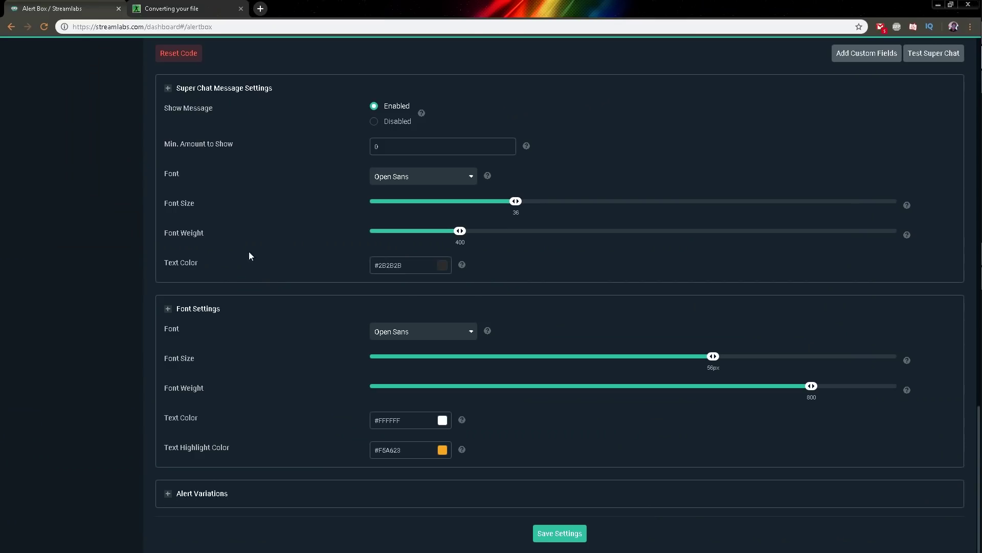
{"action": "scroll", "coordinate": [249, 256], "scroll_direction": "up", "scroll_amount": 10}
{"action": "scroll", "coordinate": [91, 265], "scroll_direction": "up", "scroll_amount": 5}
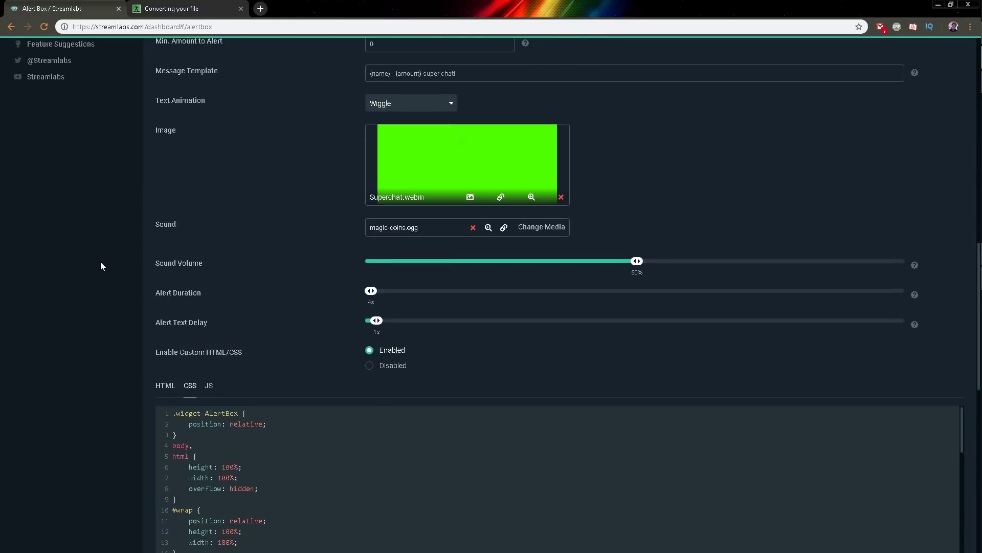
{"action": "scroll", "coordinate": [100, 266], "scroll_direction": "up", "scroll_amount": 5}
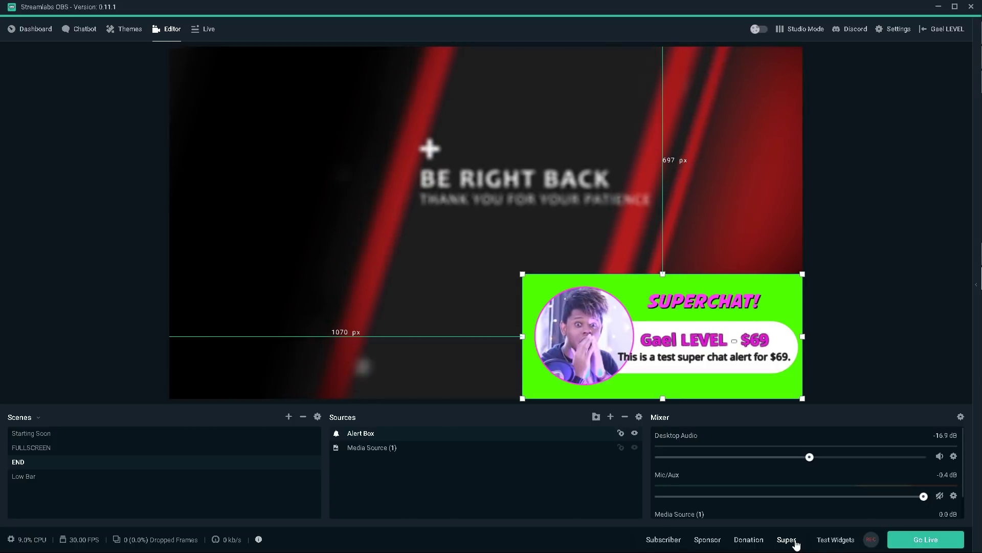
- Play test Donation ($79) and Super Chat ($46) alerts, which still show green backgrounds
{"action": "left_click", "coordinate": [749, 540]}
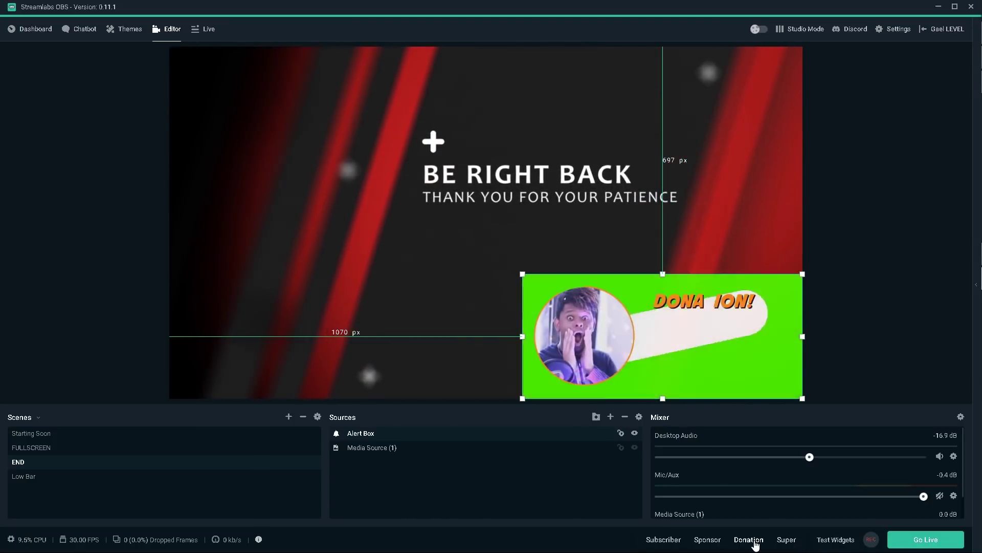
{"action": "key", "text": "alt+Tab"}
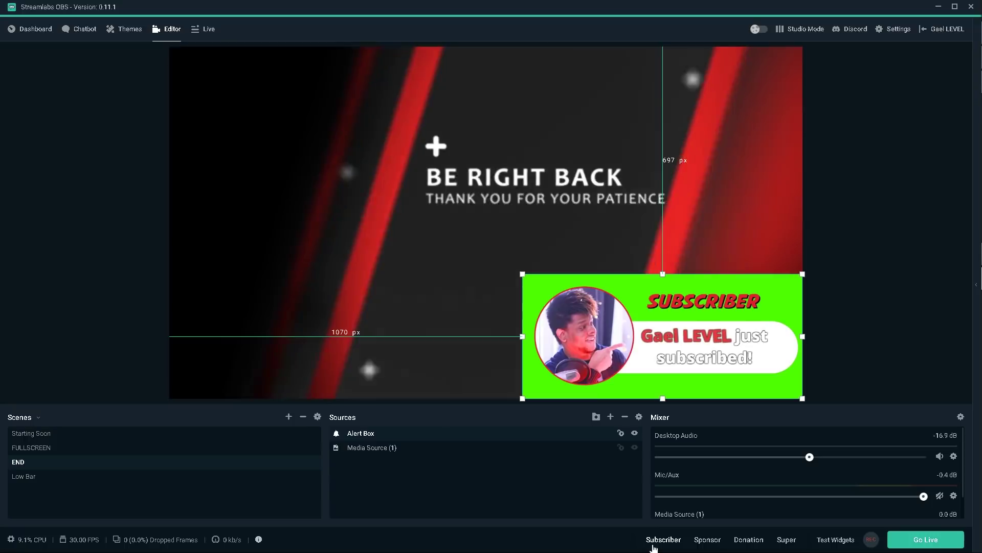
{"action": "left_click", "coordinate": [749, 540]}
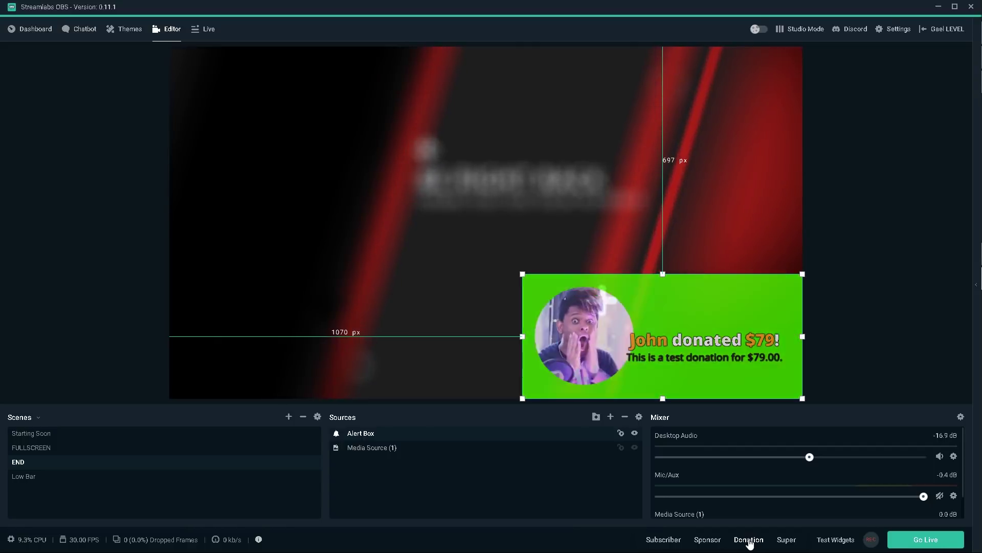
{"action": "left_click", "coordinate": [785, 541]}
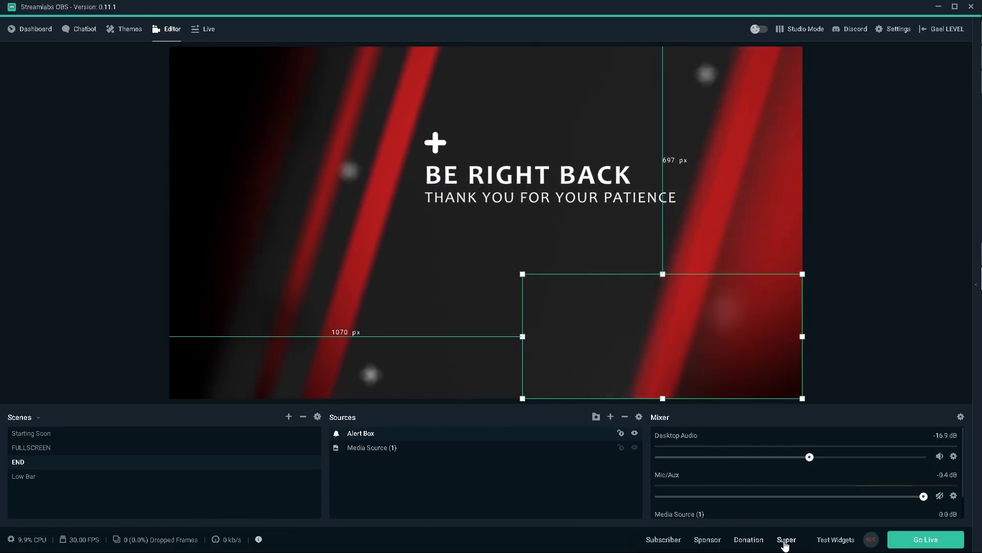
{"action": "left_click", "coordinate": [785, 541]}
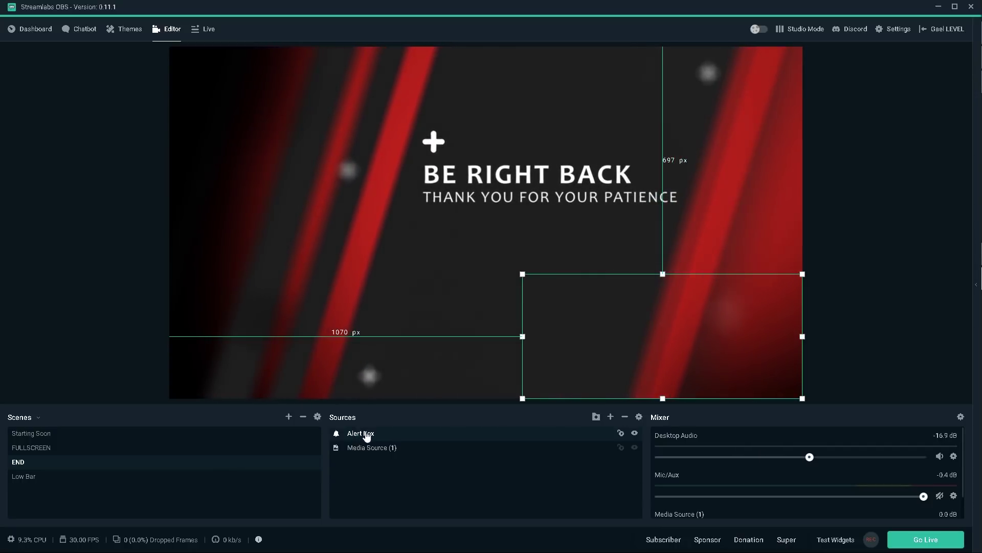
- Add a green Chroma Key filter to the Alert Box source and play a test Subscriber alert
{"action": "right_click", "coordinate": [367, 435]}
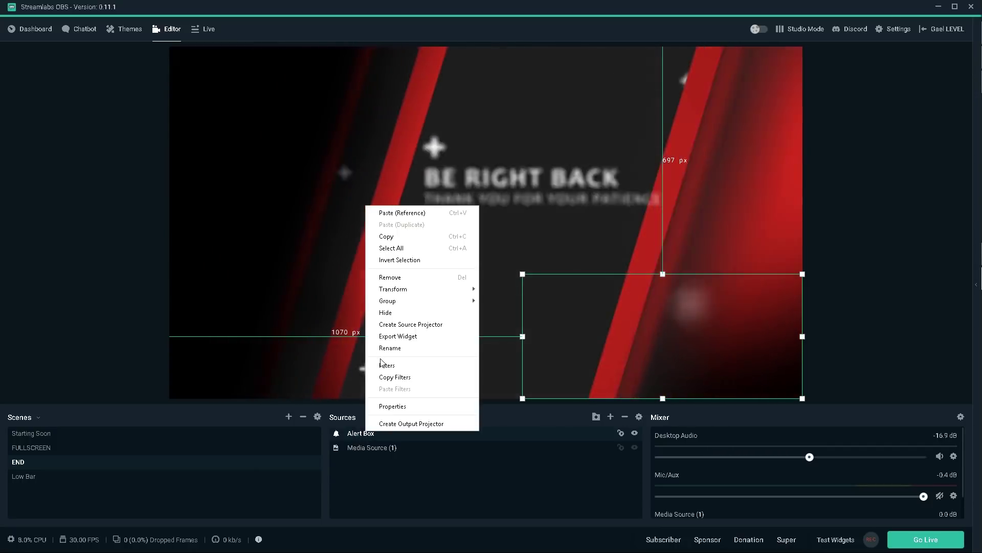
{"action": "left_click", "coordinate": [387, 365]}
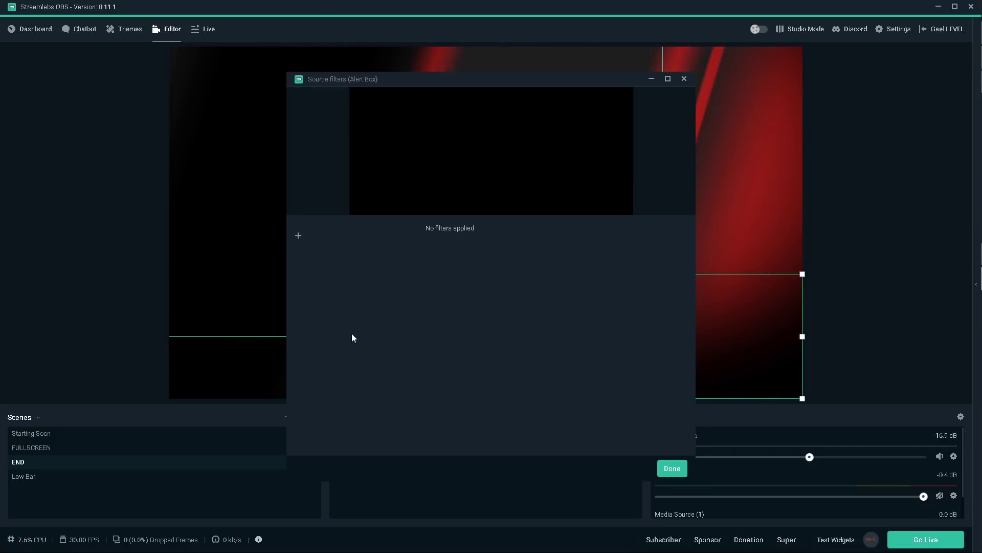
{"action": "left_click", "coordinate": [296, 237]}
{"action": "left_click", "coordinate": [474, 206]}
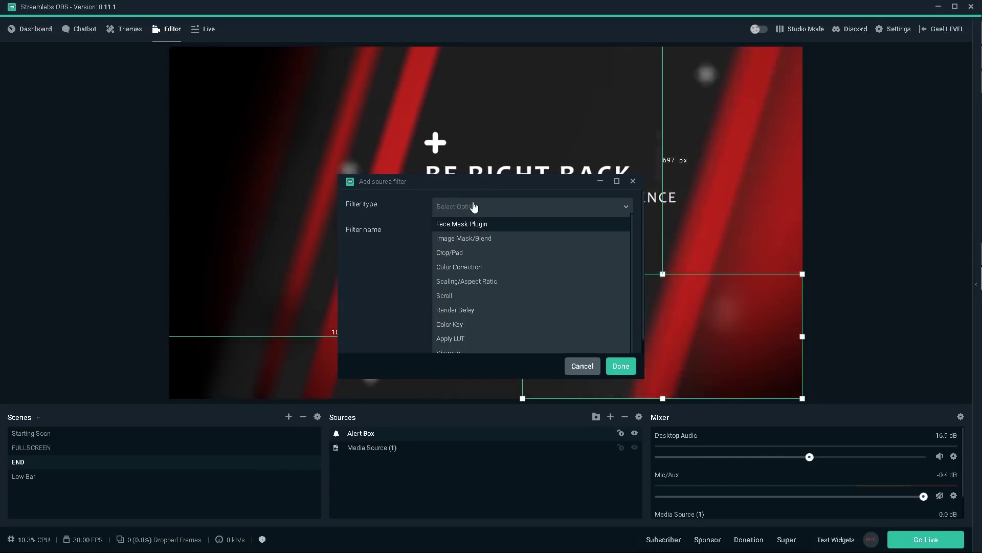
{"action": "scroll", "coordinate": [546, 322], "scroll_direction": "down", "scroll_amount": 3}
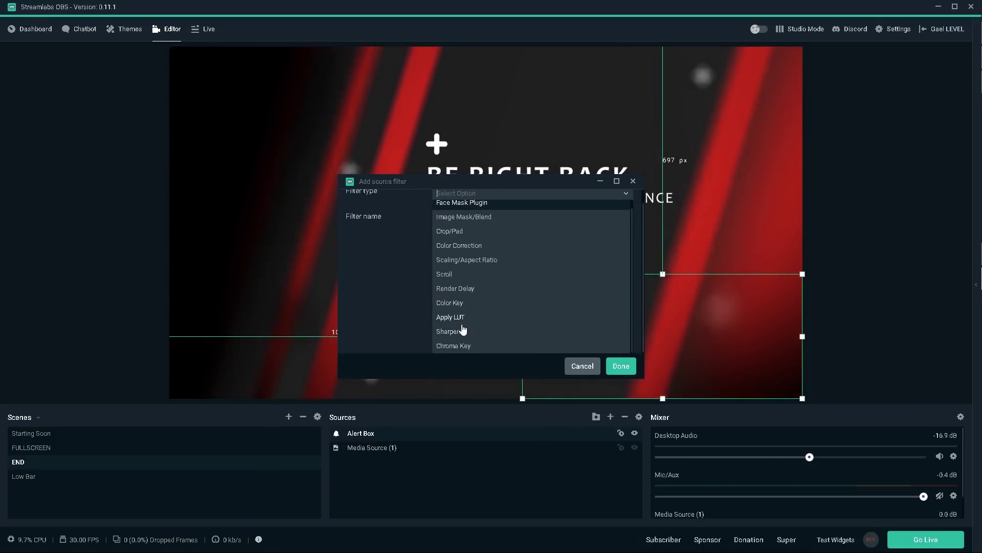
{"action": "left_click", "coordinate": [460, 346]}
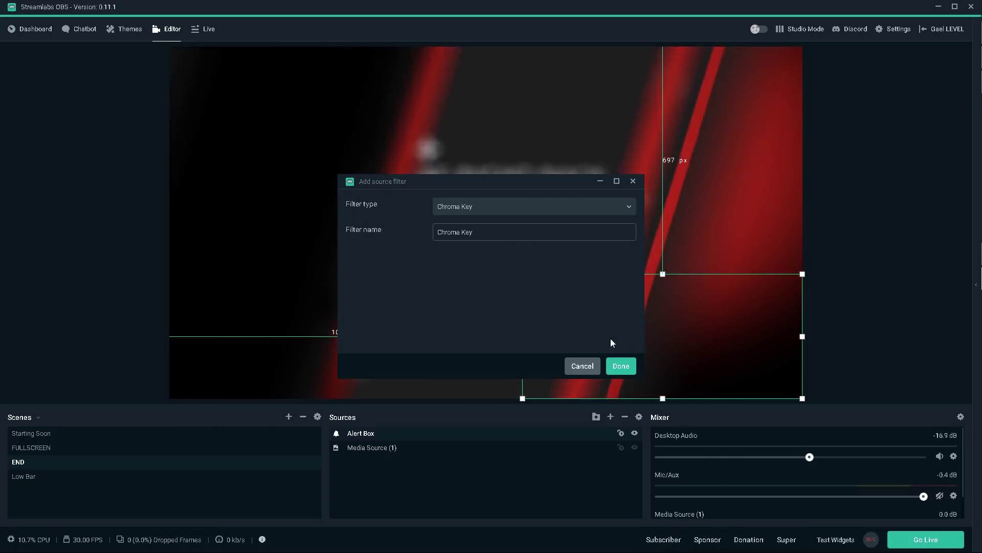
{"action": "left_click", "coordinate": [621, 367]}
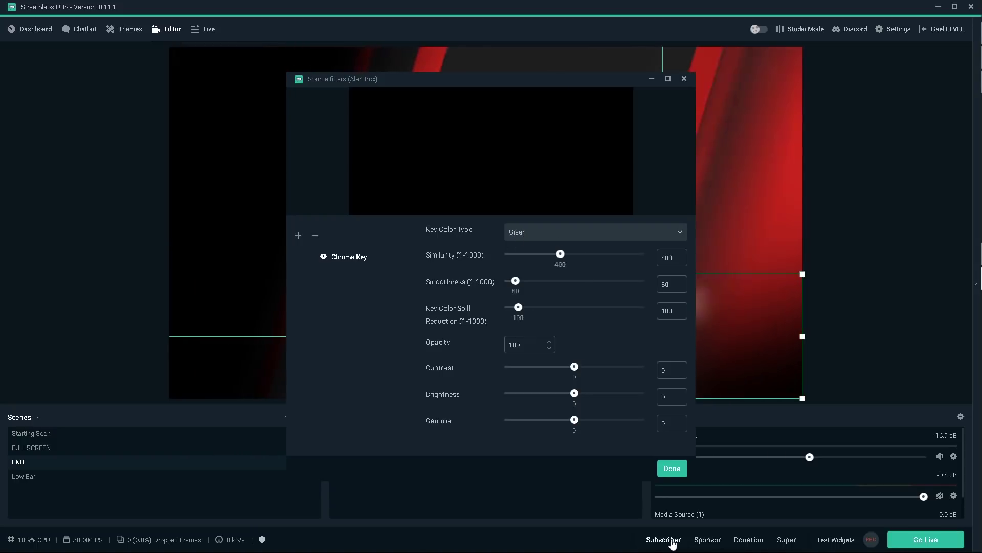
{"action": "left_click_drag", "start_coordinate": [519, 80], "coordinate": [330, 68]}
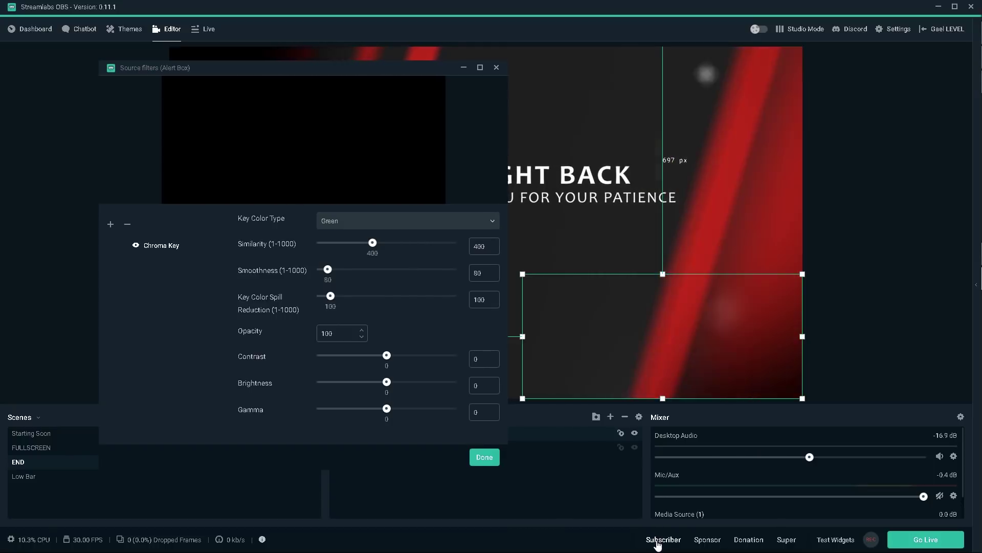
{"action": "left_click", "coordinate": [657, 541]}
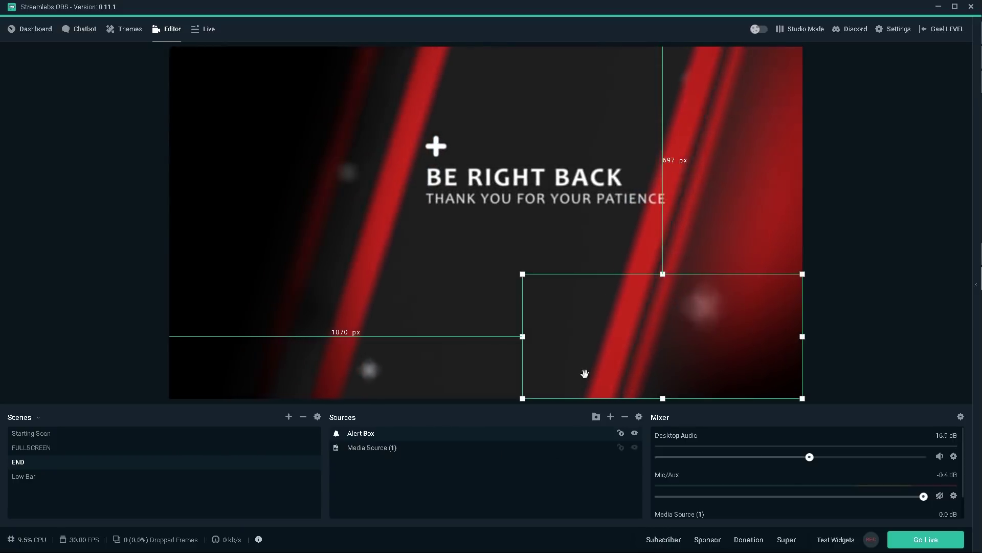
- With Chroma Key smoothness at 188, play test Subscriber and Donation alerts over Be Right Back
{"action": "mouse_move", "coordinate": [965, 277]}
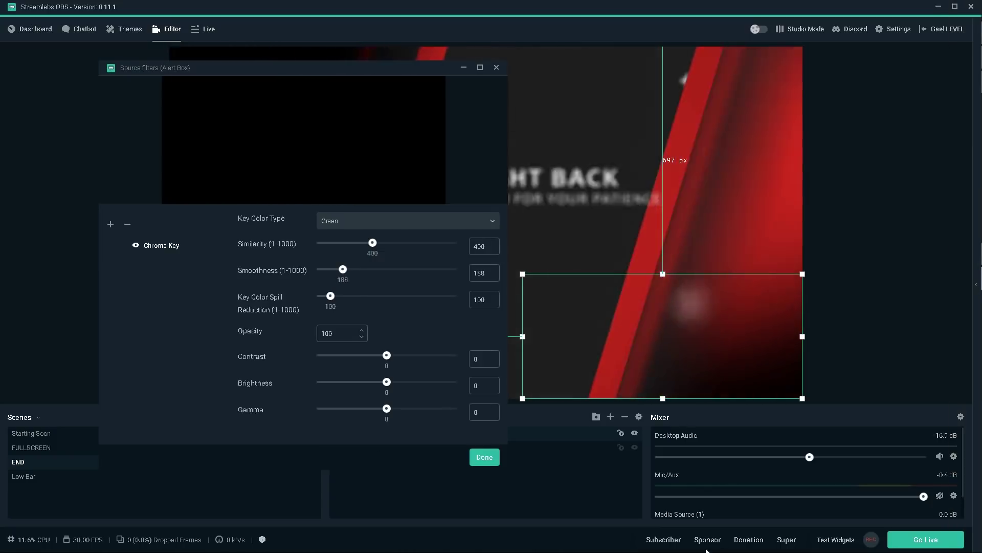
{"action": "left_click", "coordinate": [654, 542]}
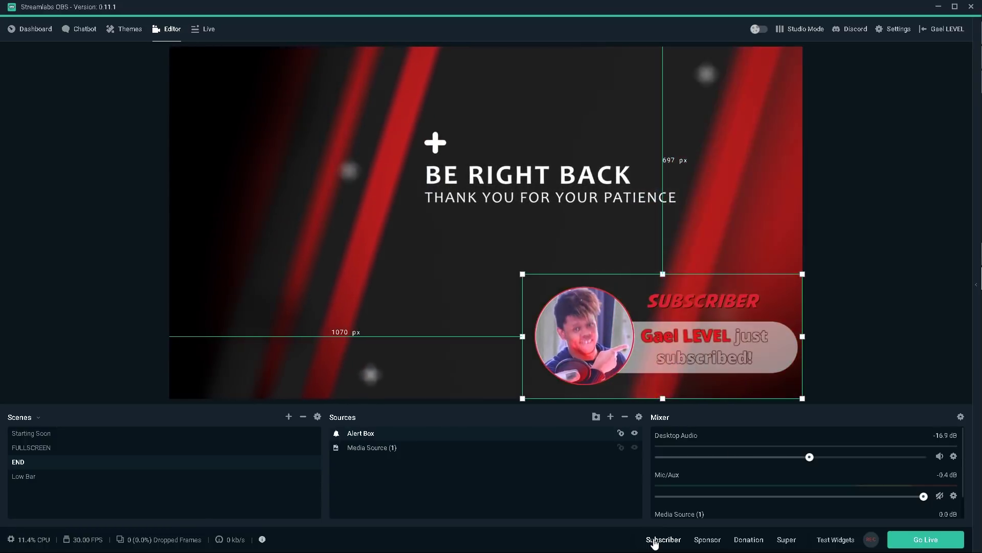
{"action": "left_click", "coordinate": [757, 541]}
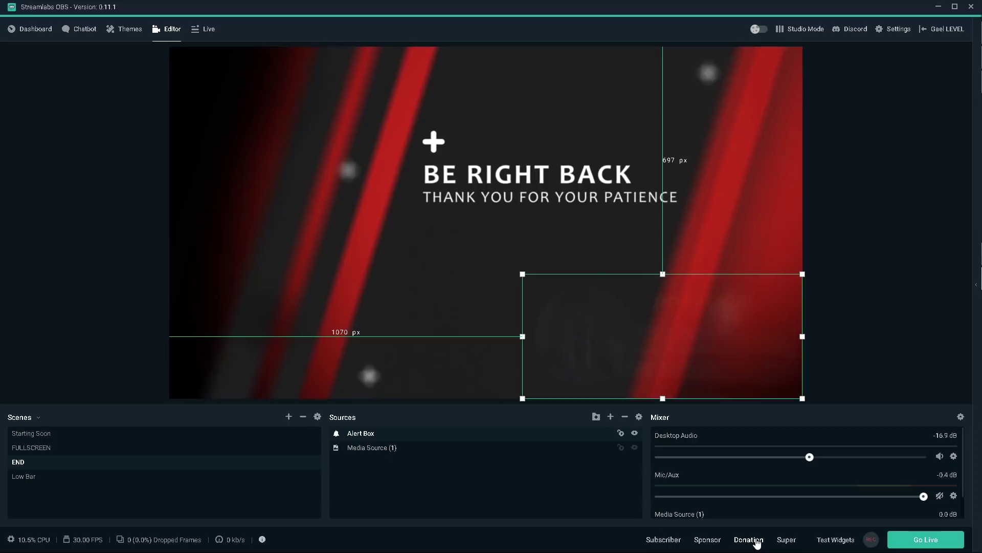
{"action": "left_click", "coordinate": [674, 542]}
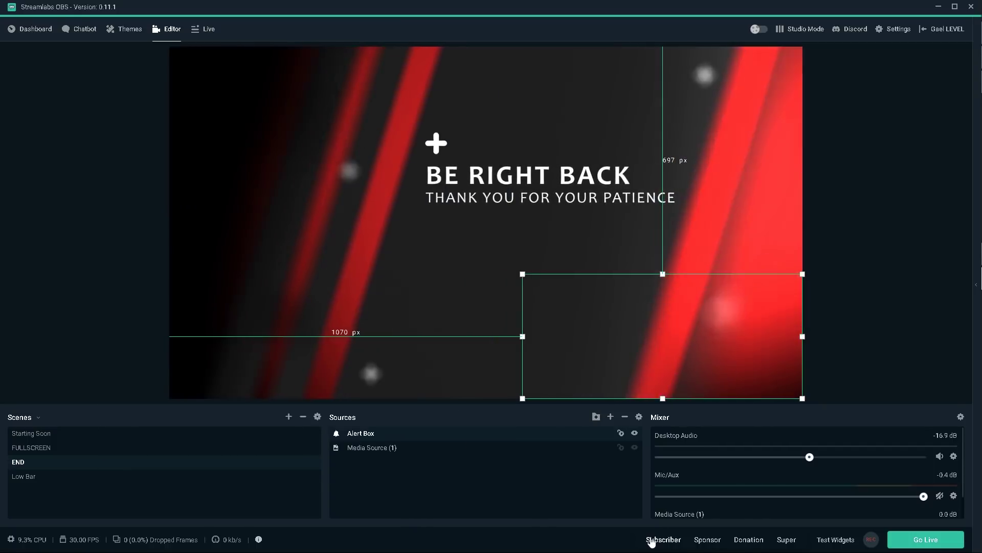
{"action": "left_click", "coordinate": [660, 538]}
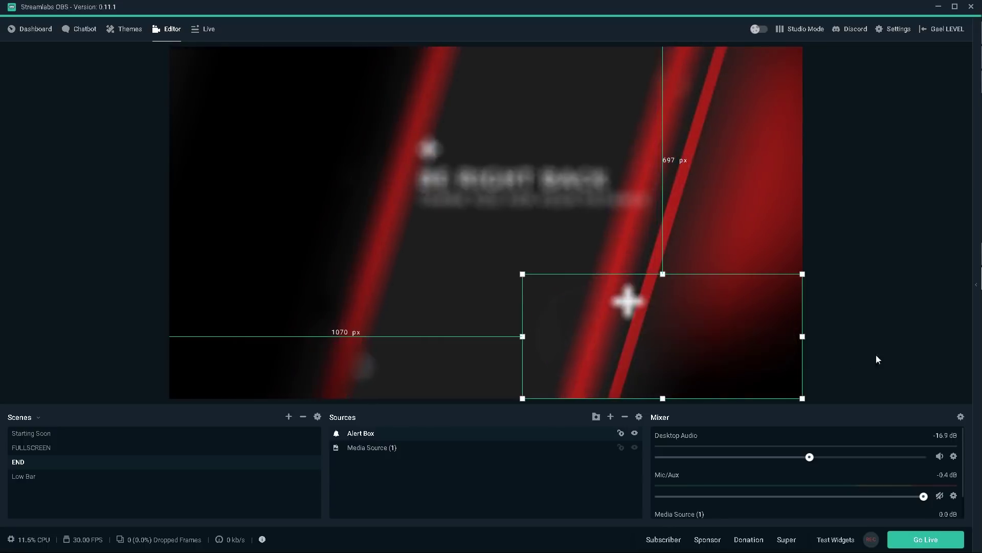
- Play two test Donation alerts to confirm only the circular face appears, without green
{"action": "left_click", "coordinate": [748, 541]}
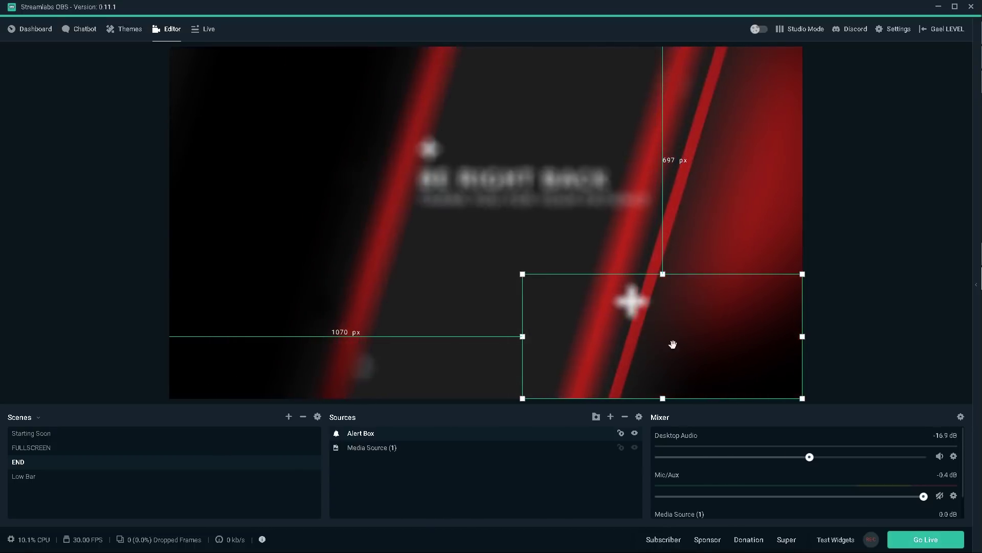
{"action": "left_click", "coordinate": [756, 540]}
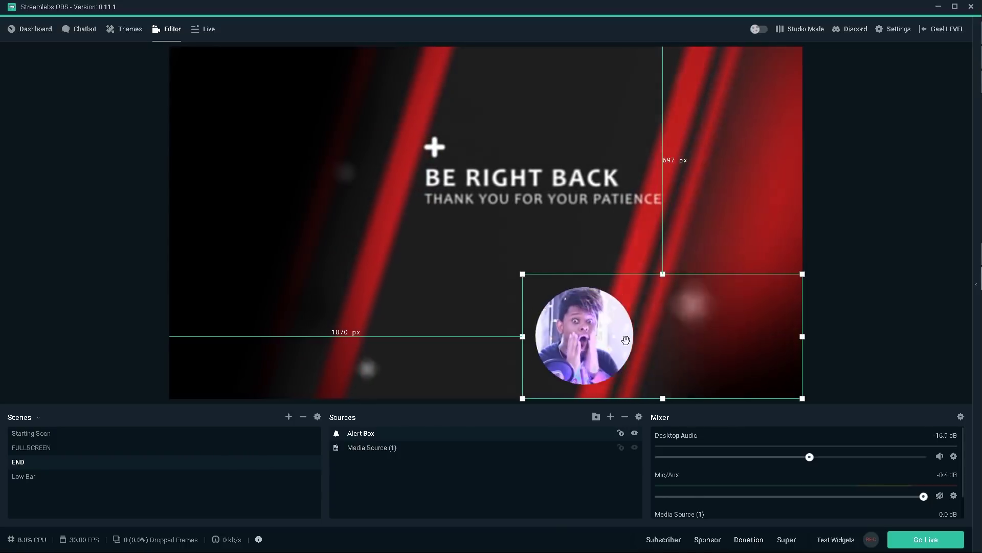